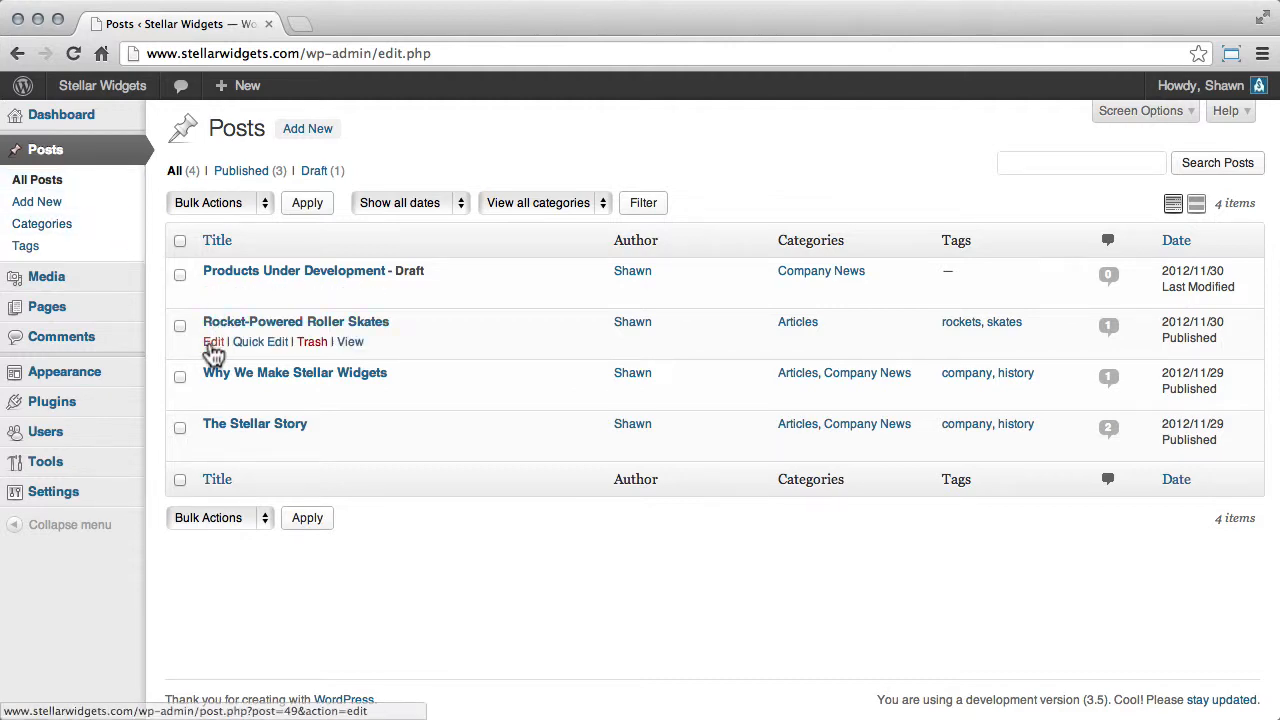
Open the post "Rocket-Powered Roller Skates" for editing and start adding media at the beginning of its first paragraph
{"action": "left_click", "coordinate": [213, 345]}
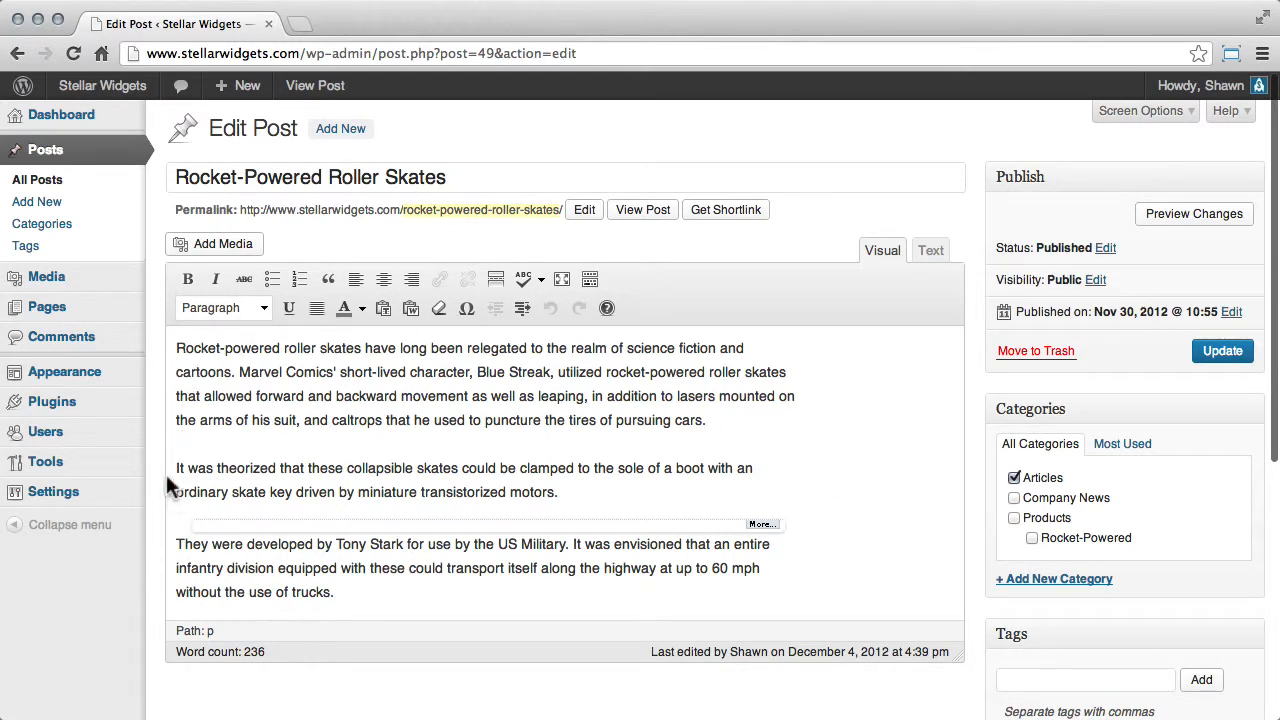
{"action": "left_click", "coordinate": [177, 350]}
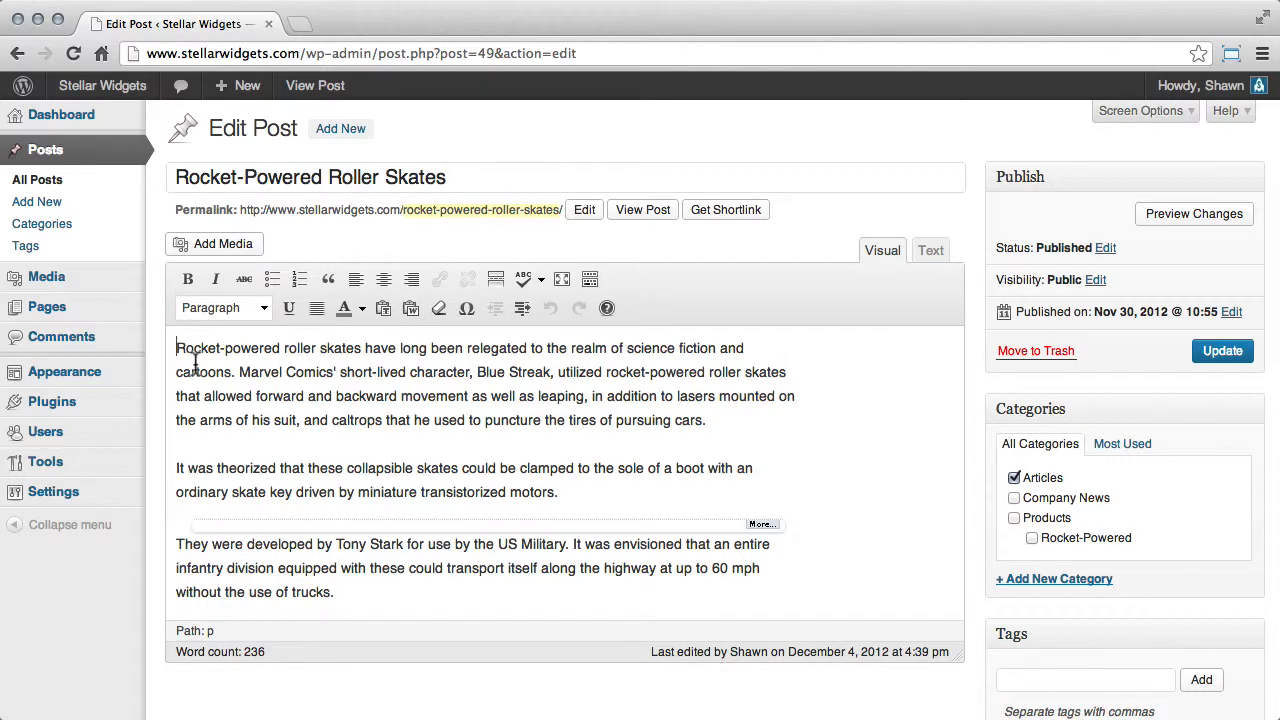
{"action": "left_click", "coordinate": [224, 246]}
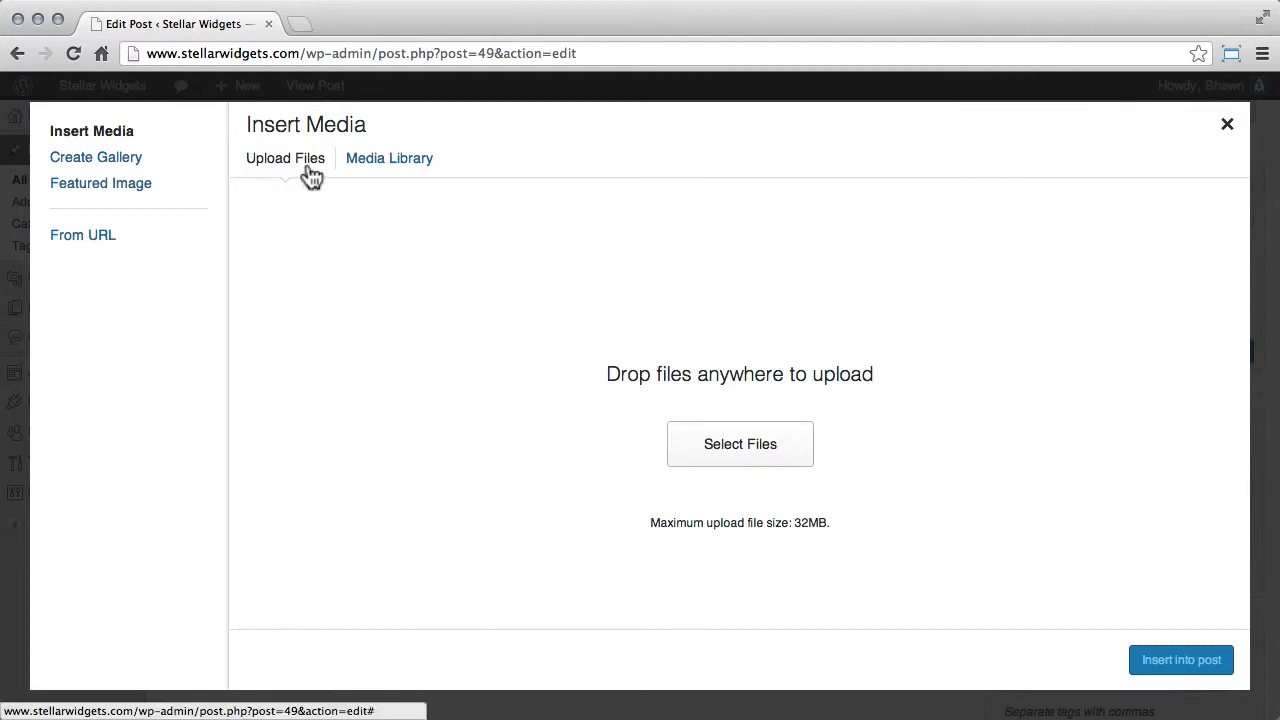
Look through the Media Library, Create Gallery, Featured Image and From URL options, and return to Insert Media
{"action": "left_click", "coordinate": [378, 168]}
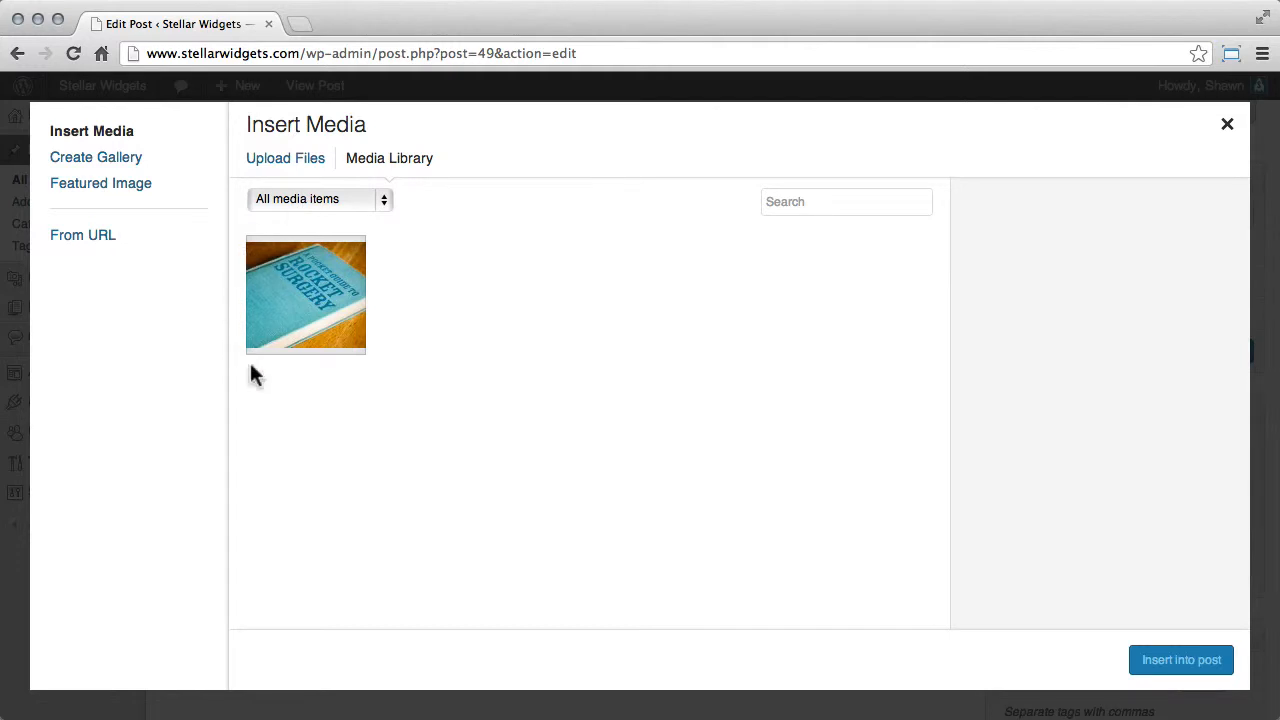
{"action": "left_click", "coordinate": [185, 171]}
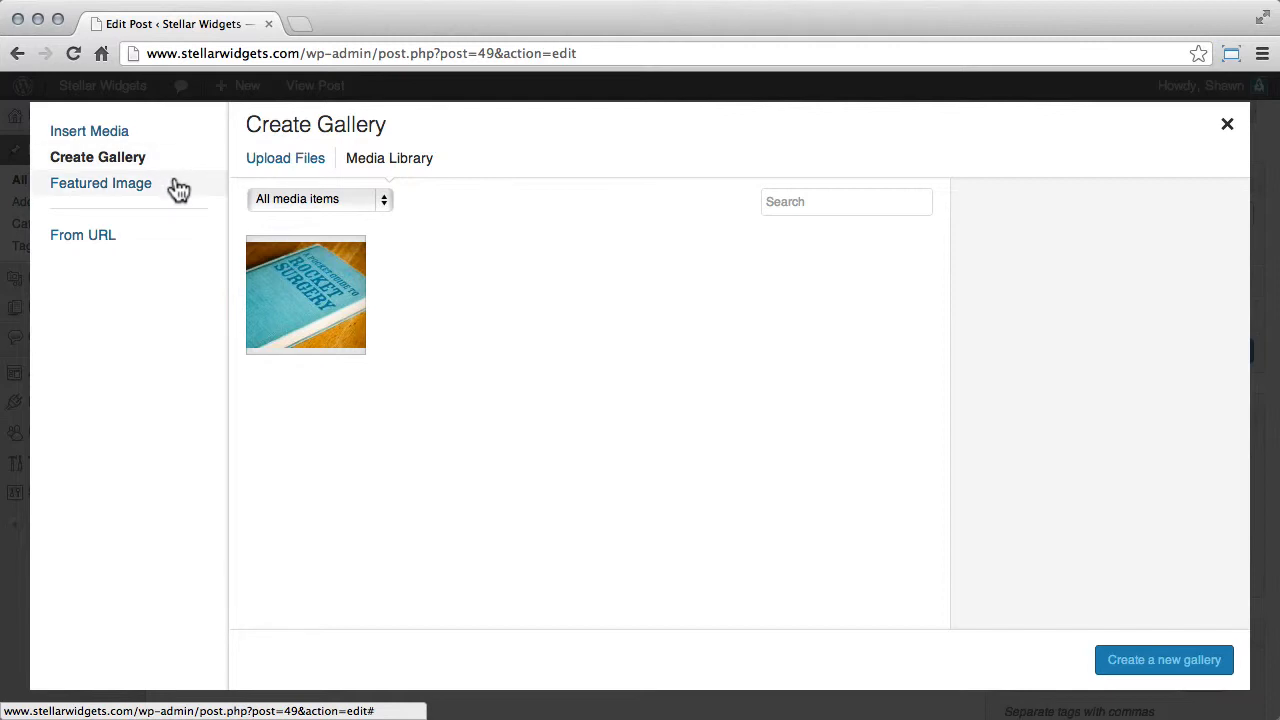
{"action": "left_click", "coordinate": [172, 190]}
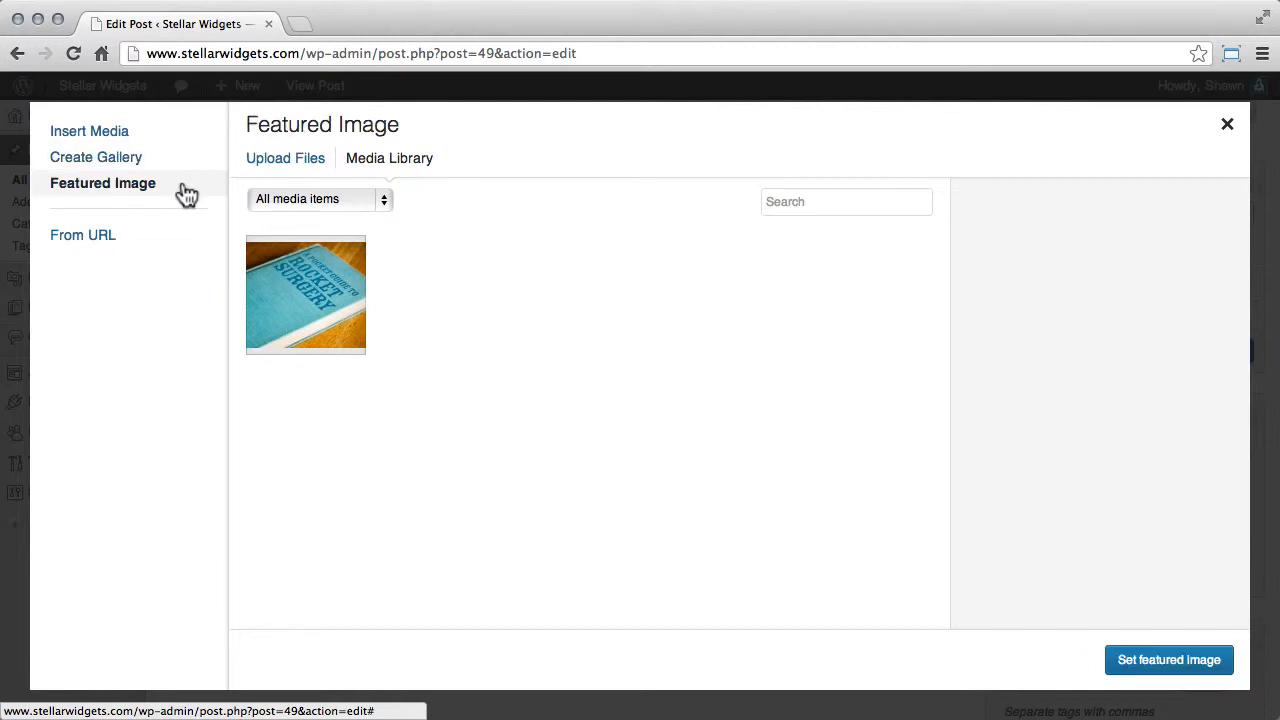
{"action": "left_click", "coordinate": [150, 245]}
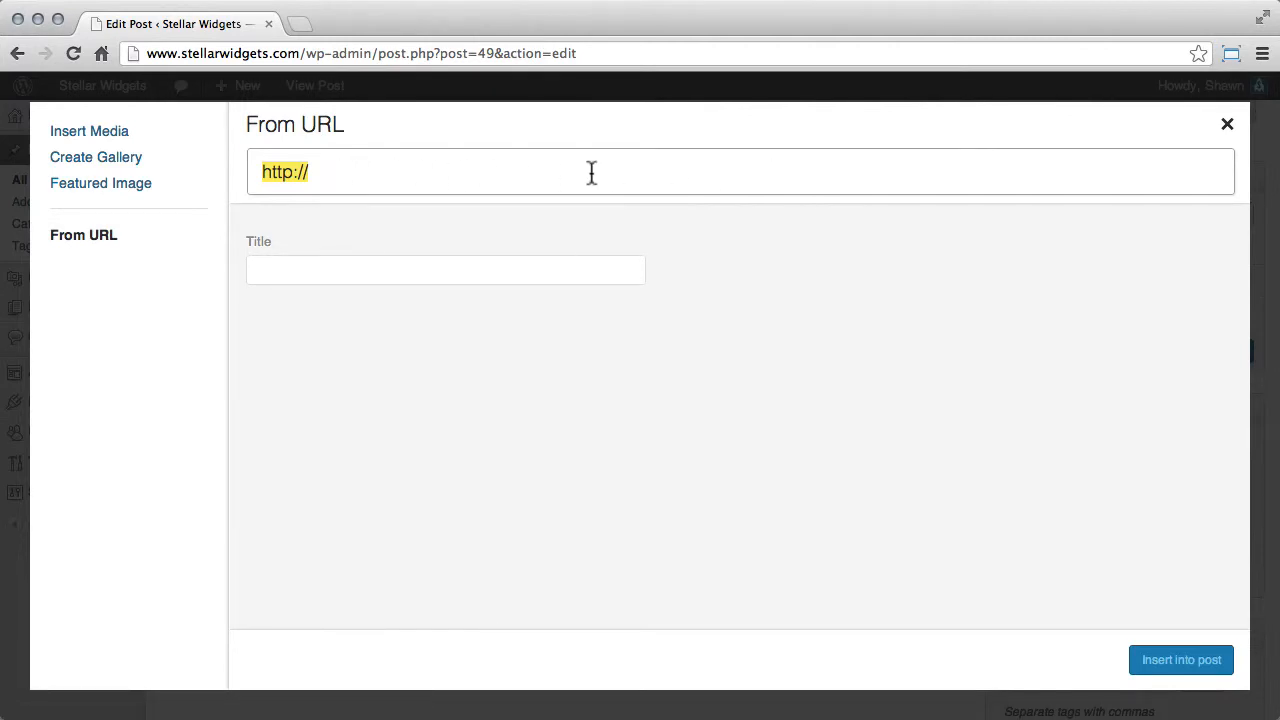
{"action": "left_click", "coordinate": [120, 132]}
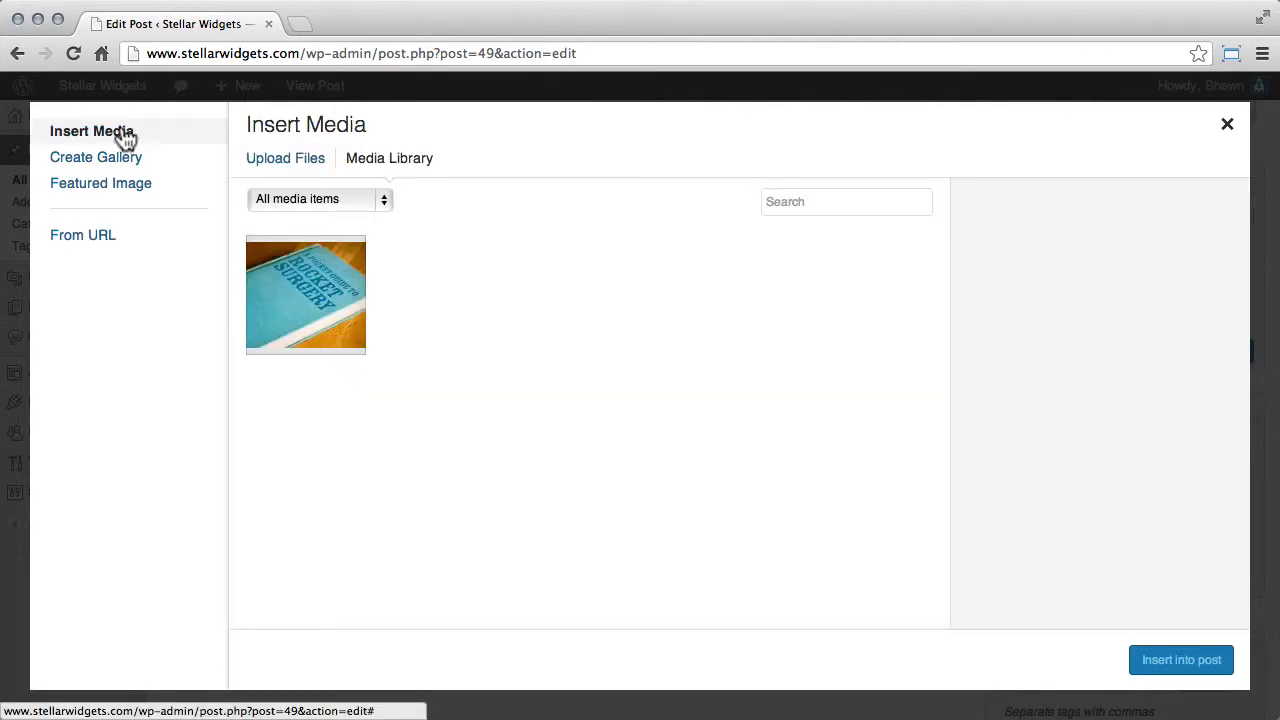
Upload the image ACME-Rocket-Powered-Roller-Skate.jpg to the media library
{"action": "left_click", "coordinate": [274, 162]}
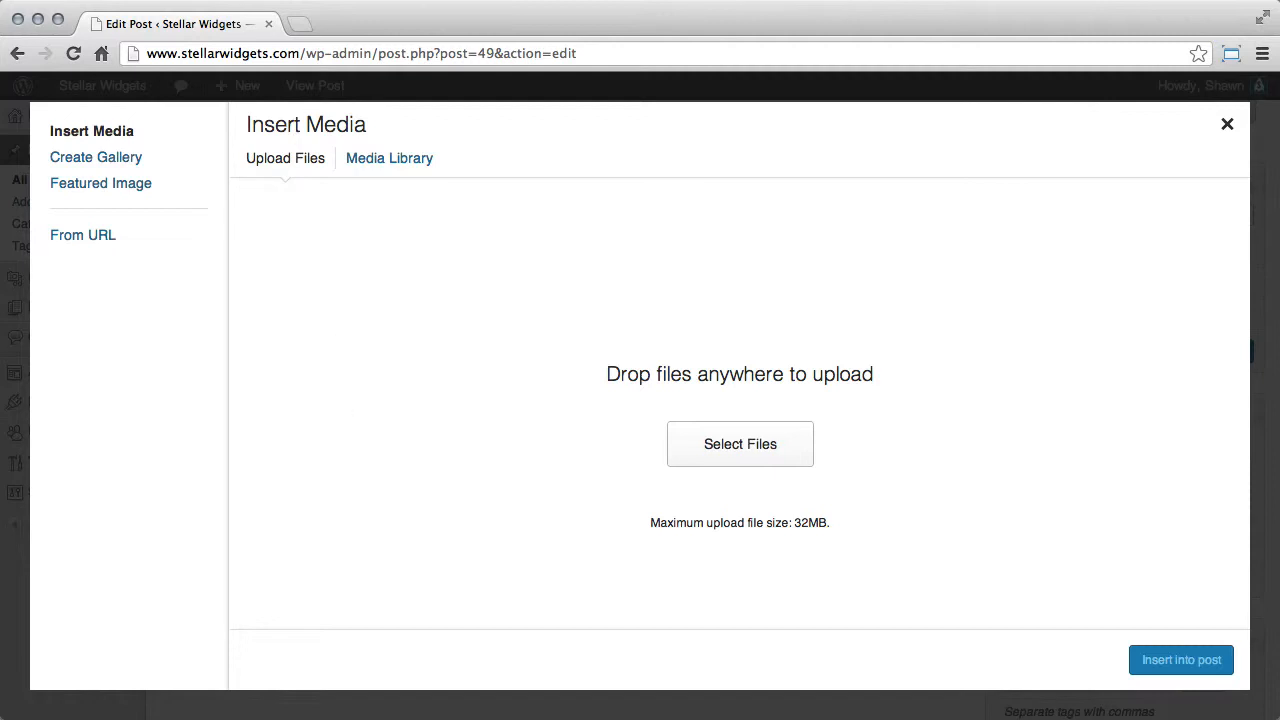
{"action": "left_click_drag", "start_coordinate": [390, 719], "coordinate": [411, 405]}
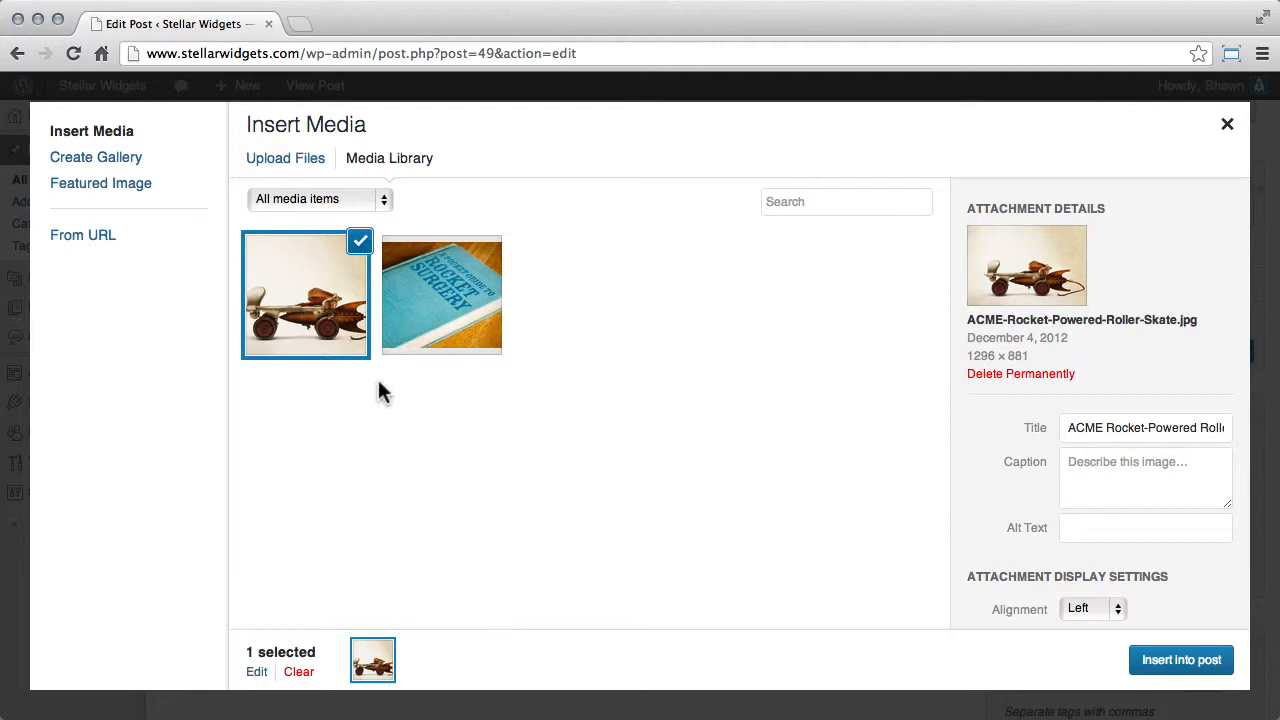
Enter "ACME Rocket-Powered Roller Skates" as both the caption and the alt text of the uploaded image
{"action": "triple_click", "coordinate": [1135, 427]}
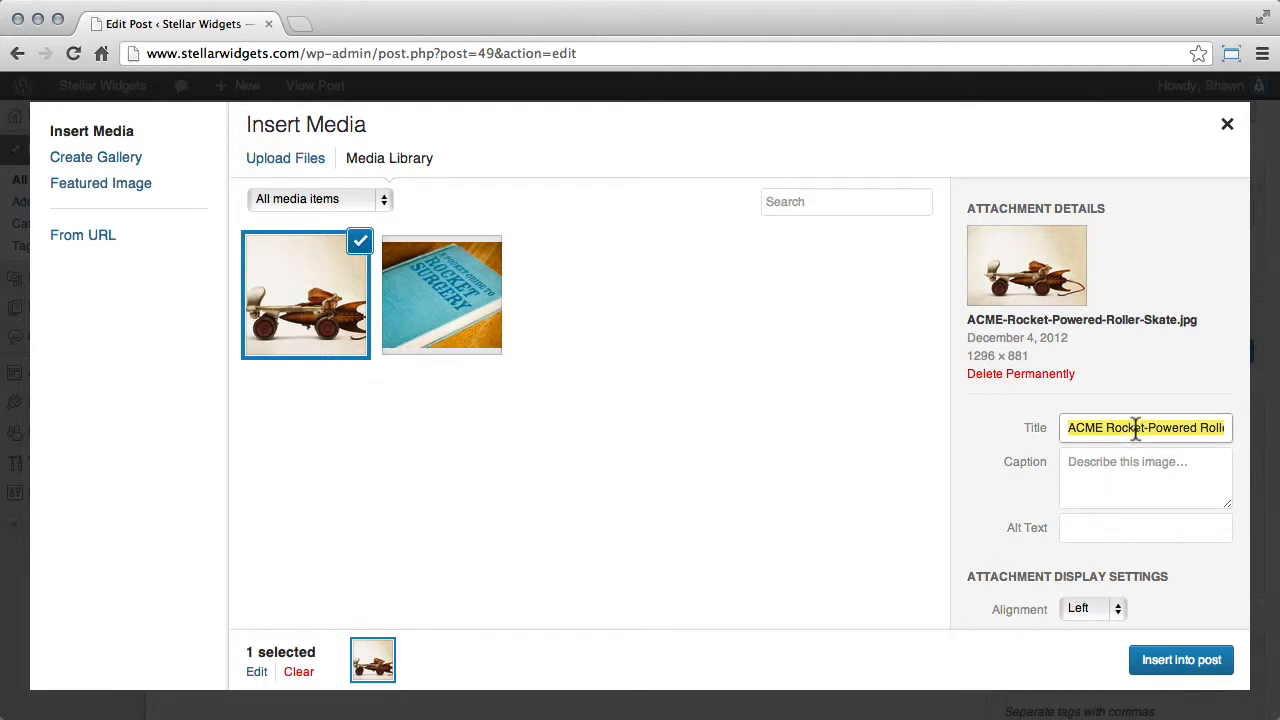
{"action": "left_click", "coordinate": [1111, 484]}
{"action": "type", "text": "ACME Rocket-Powered Roller Skates"}
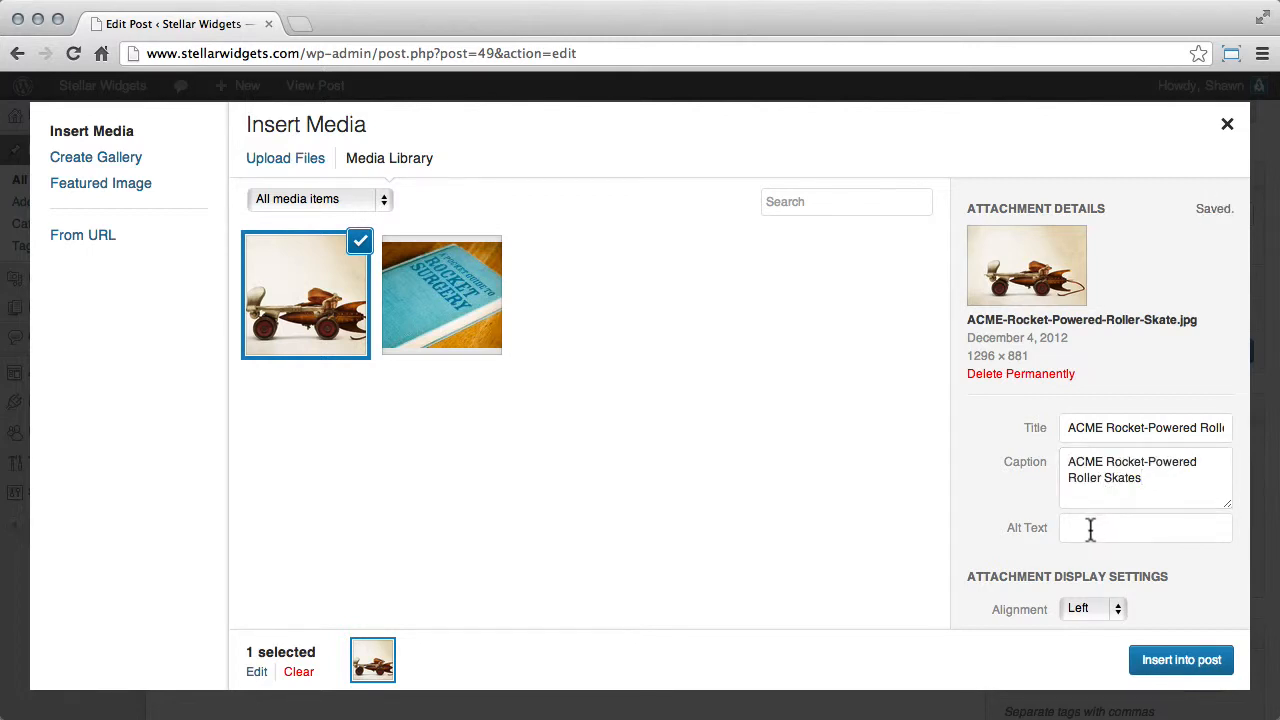
{"action": "left_click", "coordinate": [1090, 529]}
{"action": "type", "text": "ACME Rocket-Powered Roller Skates"}
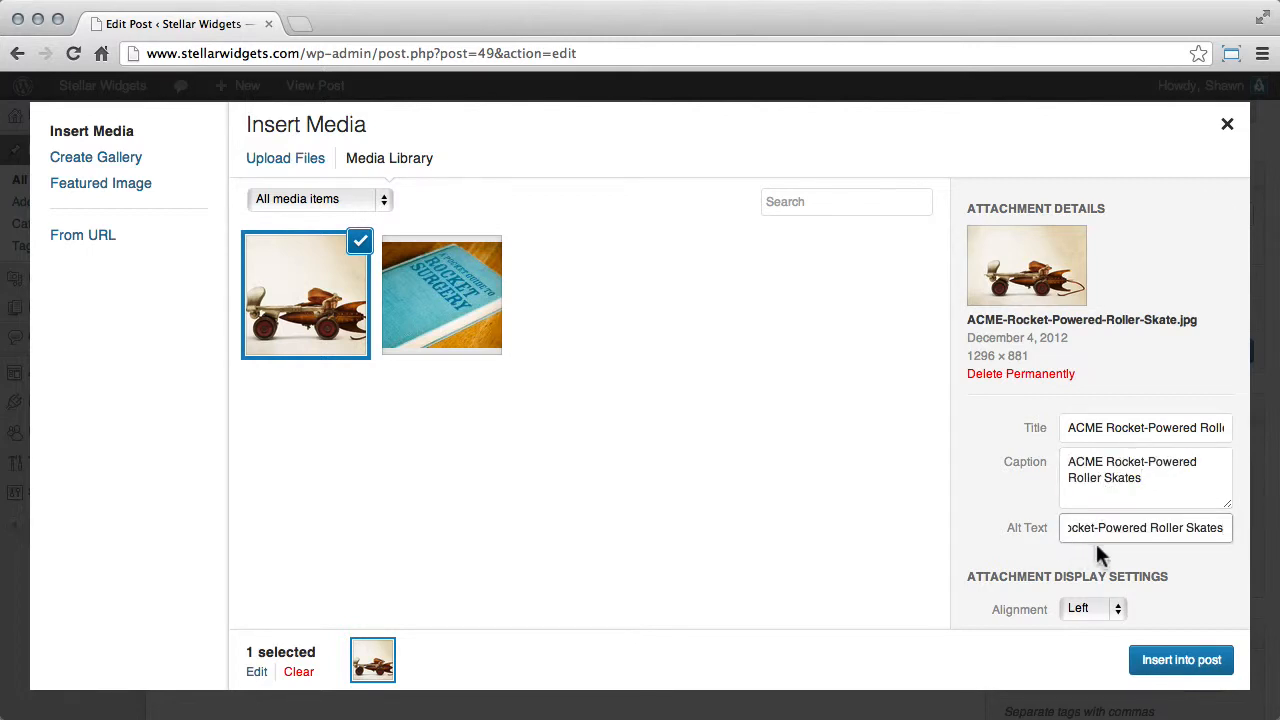
{"action": "left_click", "coordinate": [1203, 548]}
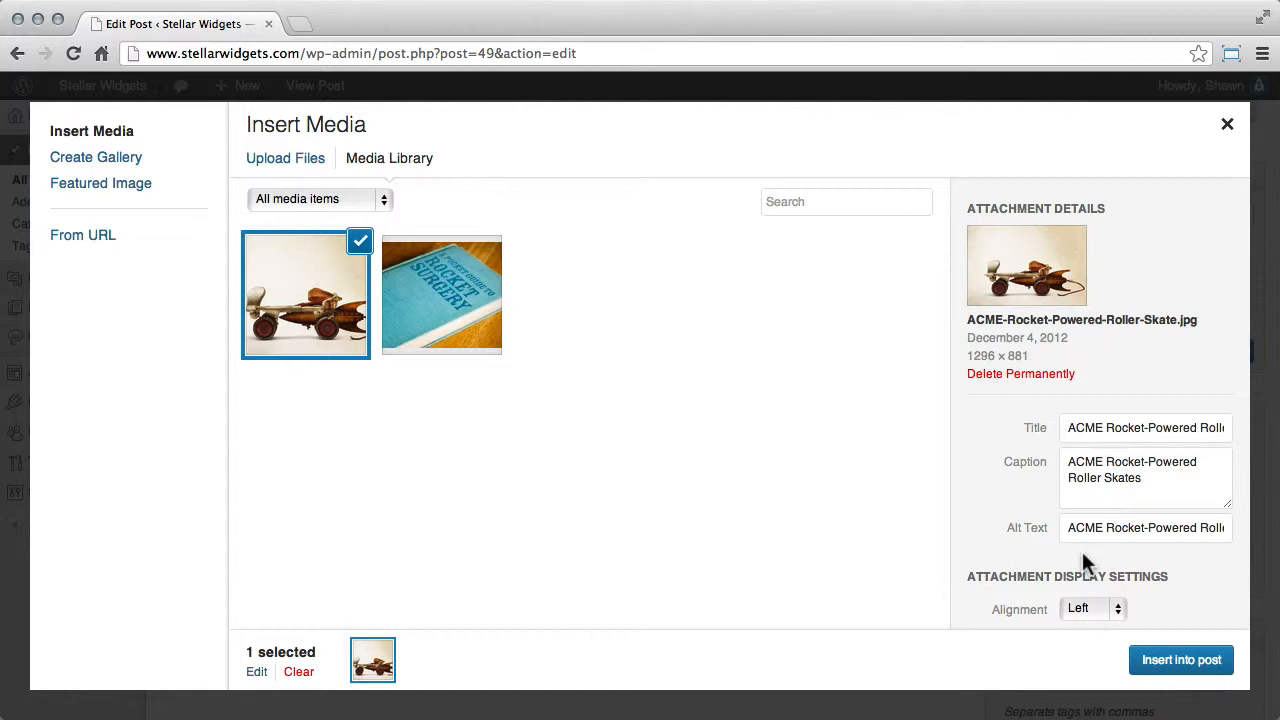
Set the uploaded image's alignment to Right
{"action": "scroll", "coordinate": [1085, 563], "scroll_direction": "down", "scroll_amount": 2}
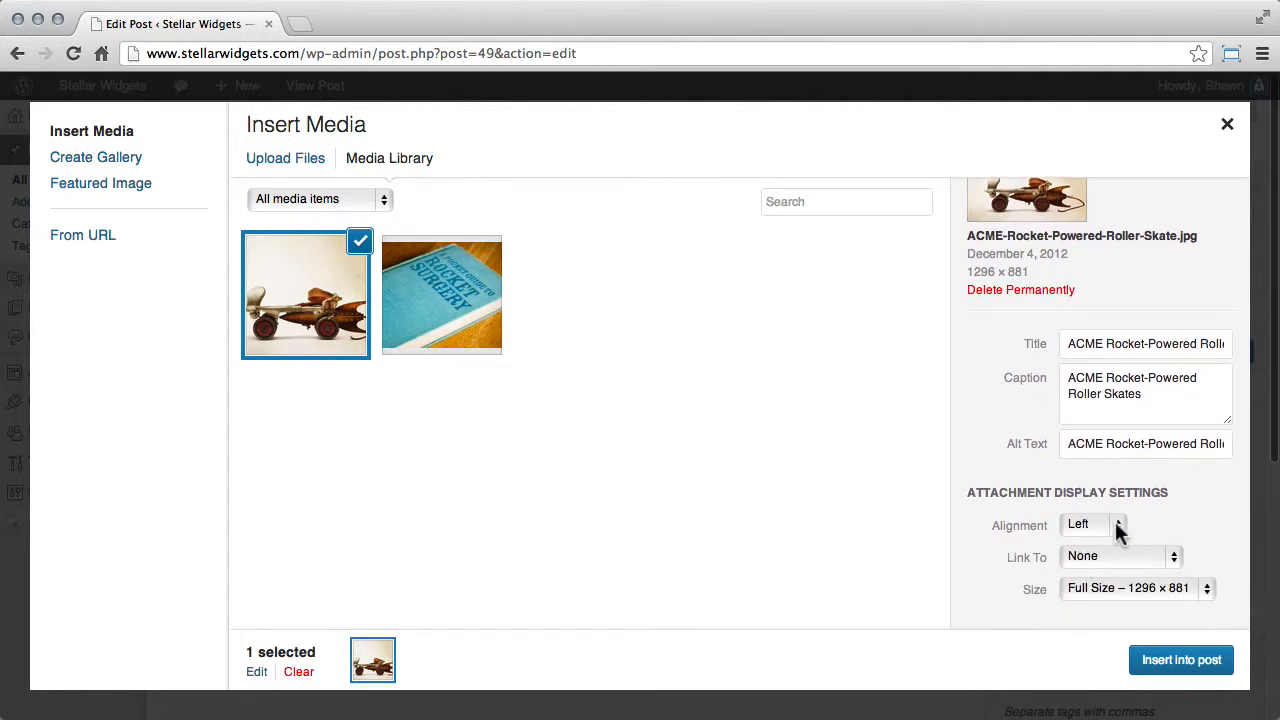
{"action": "left_click", "coordinate": [1117, 527]}
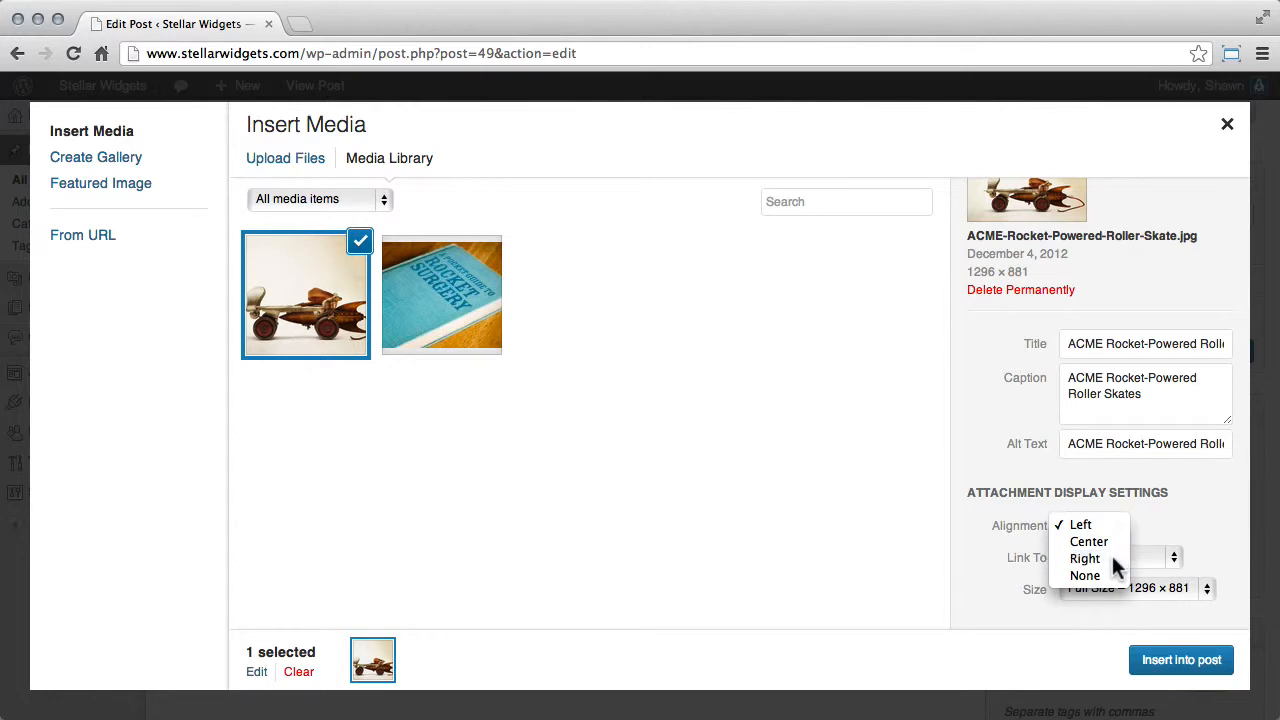
{"action": "left_click", "coordinate": [1112, 558]}
{"action": "left_click", "coordinate": [1126, 560]}
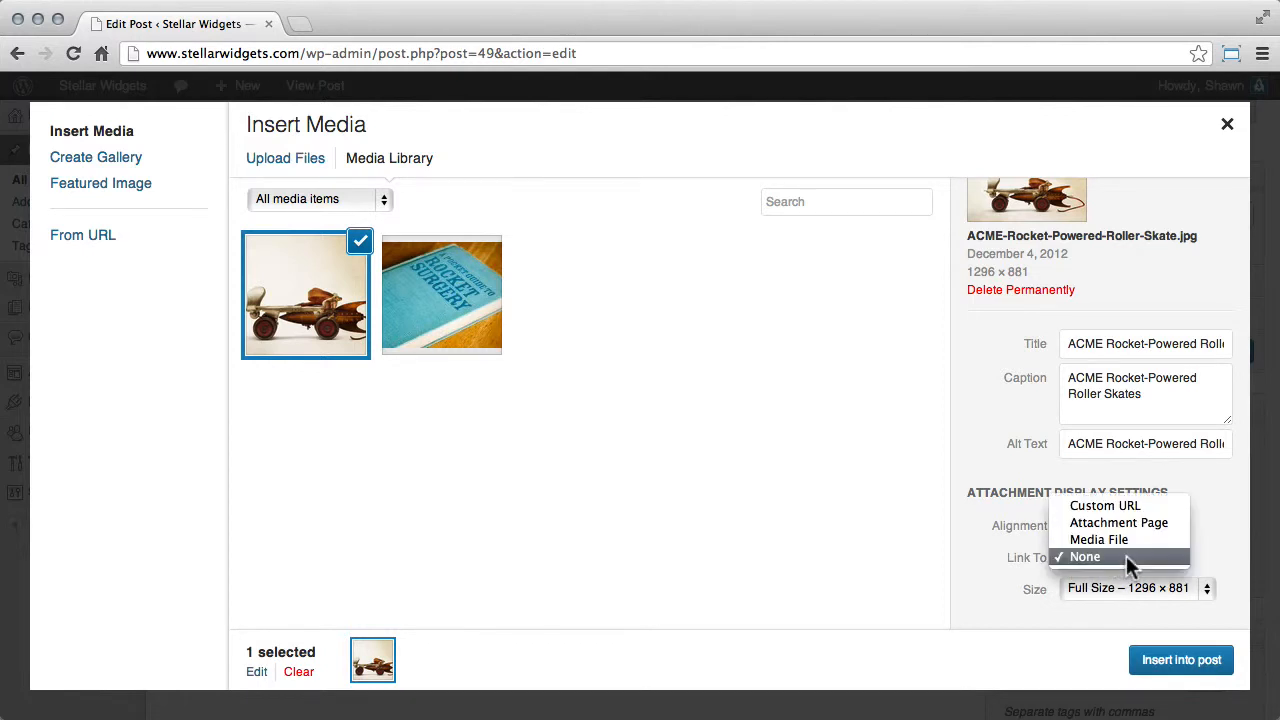
{"action": "left_click", "coordinate": [1165, 504]}
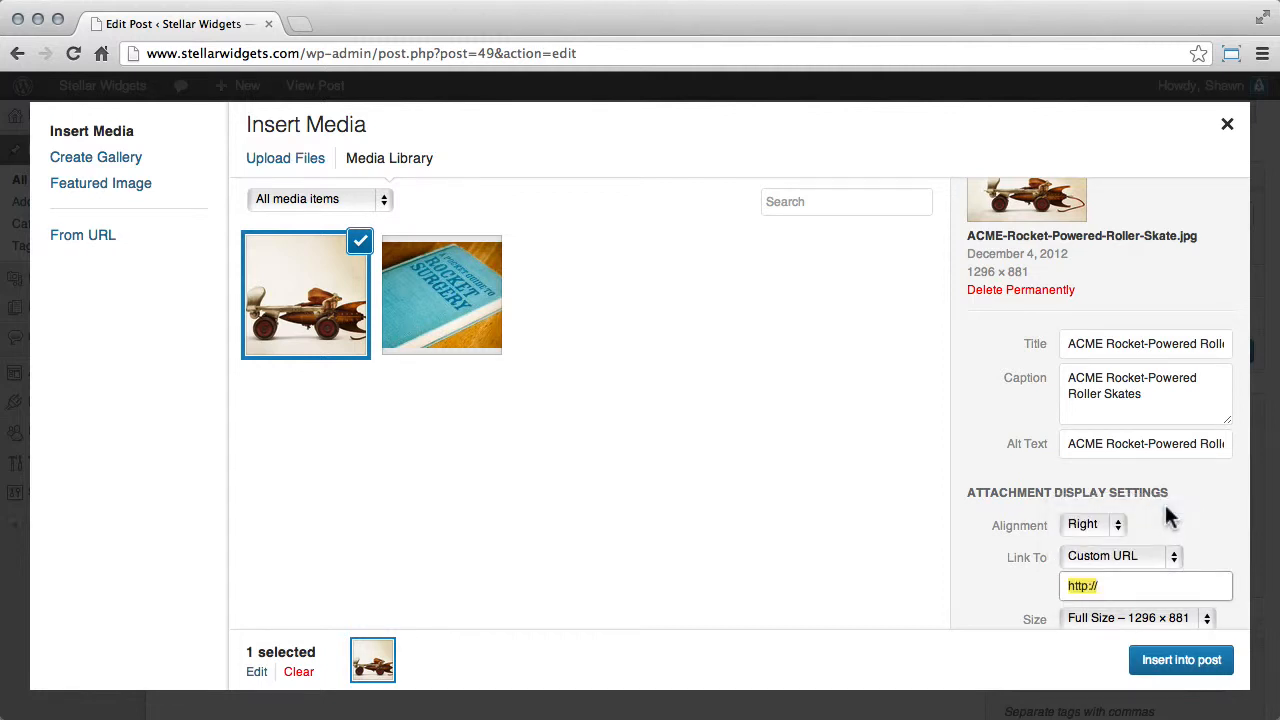
{"action": "left_click", "coordinate": [1126, 587]}
{"action": "type", "text": "acme.com"}
{"action": "key", "text": "super+a"}
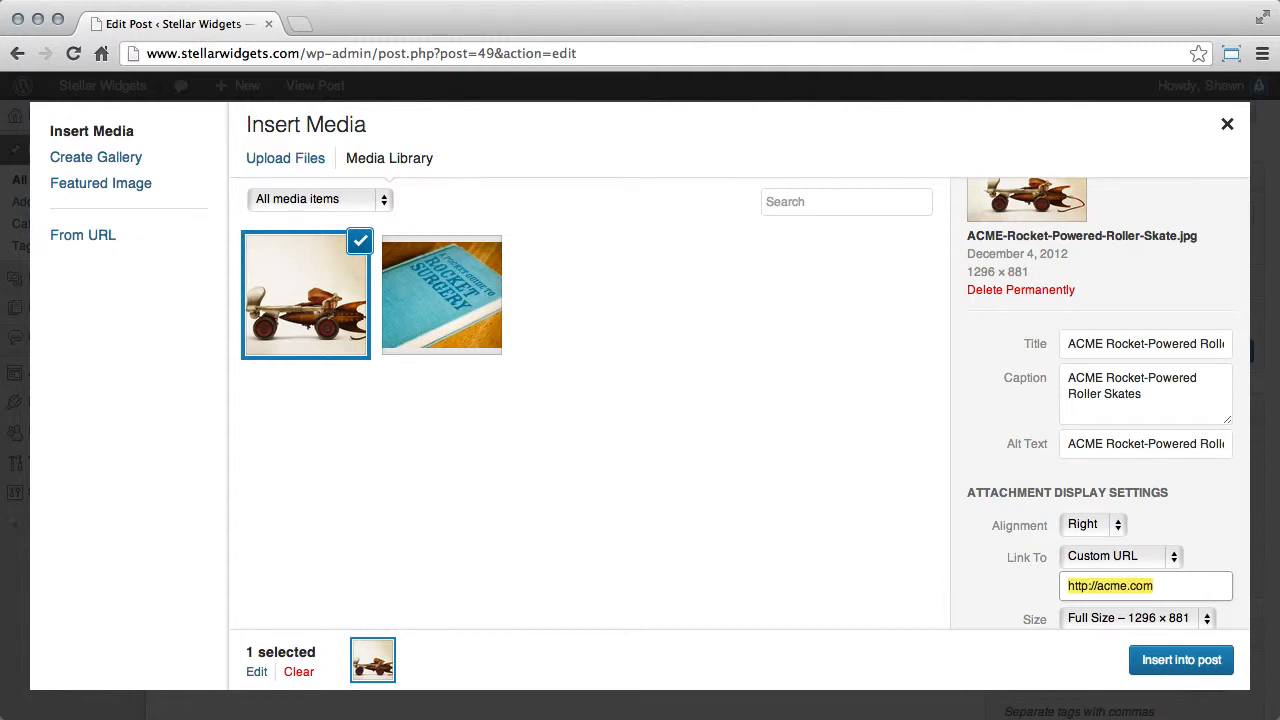
Insert the image into the post at the Medium – 300 × 203 size, linked to its media file
{"action": "left_click", "coordinate": [1164, 557]}
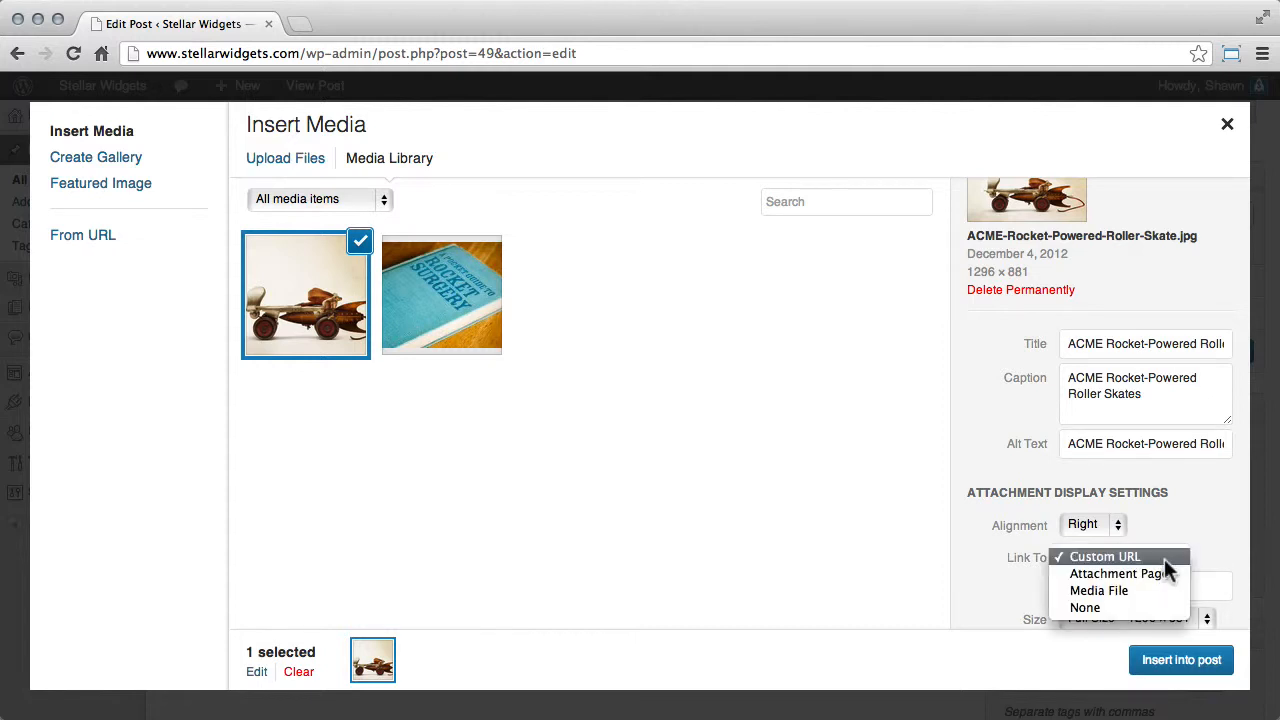
{"action": "key", "text": "Escape"}
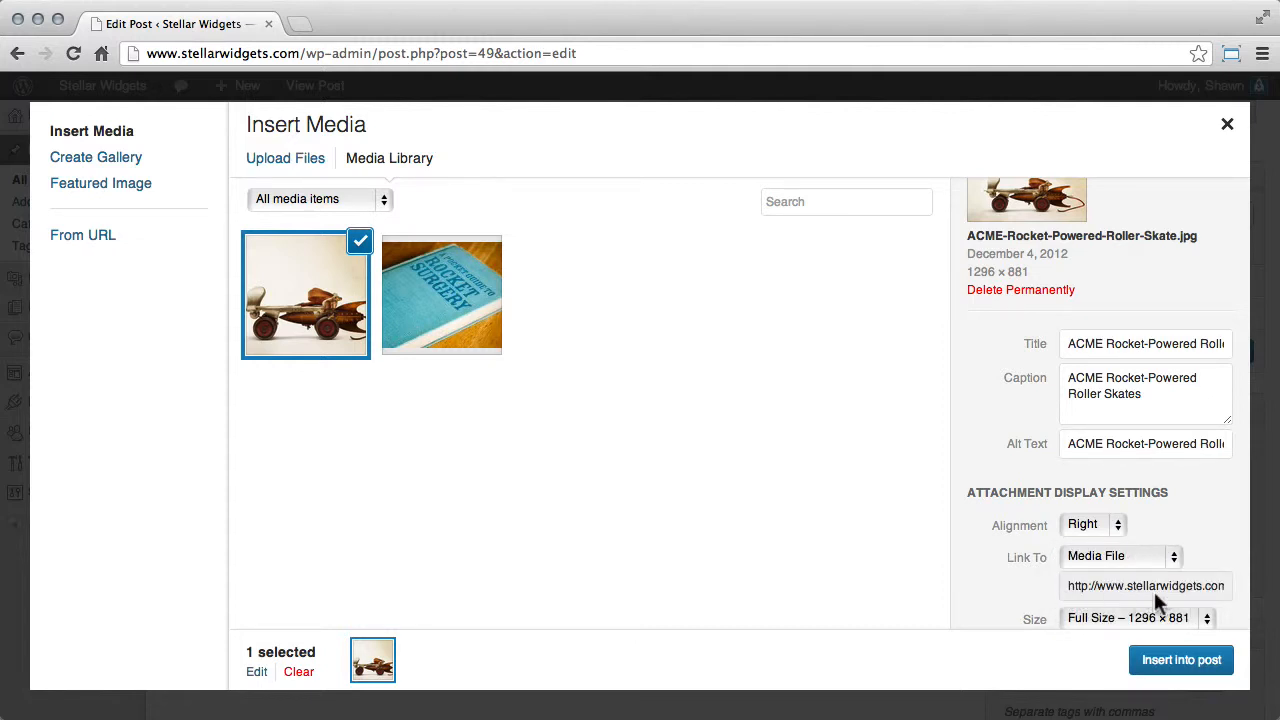
{"action": "scroll", "coordinate": [1002, 591], "scroll_direction": "down", "scroll_amount": 1}
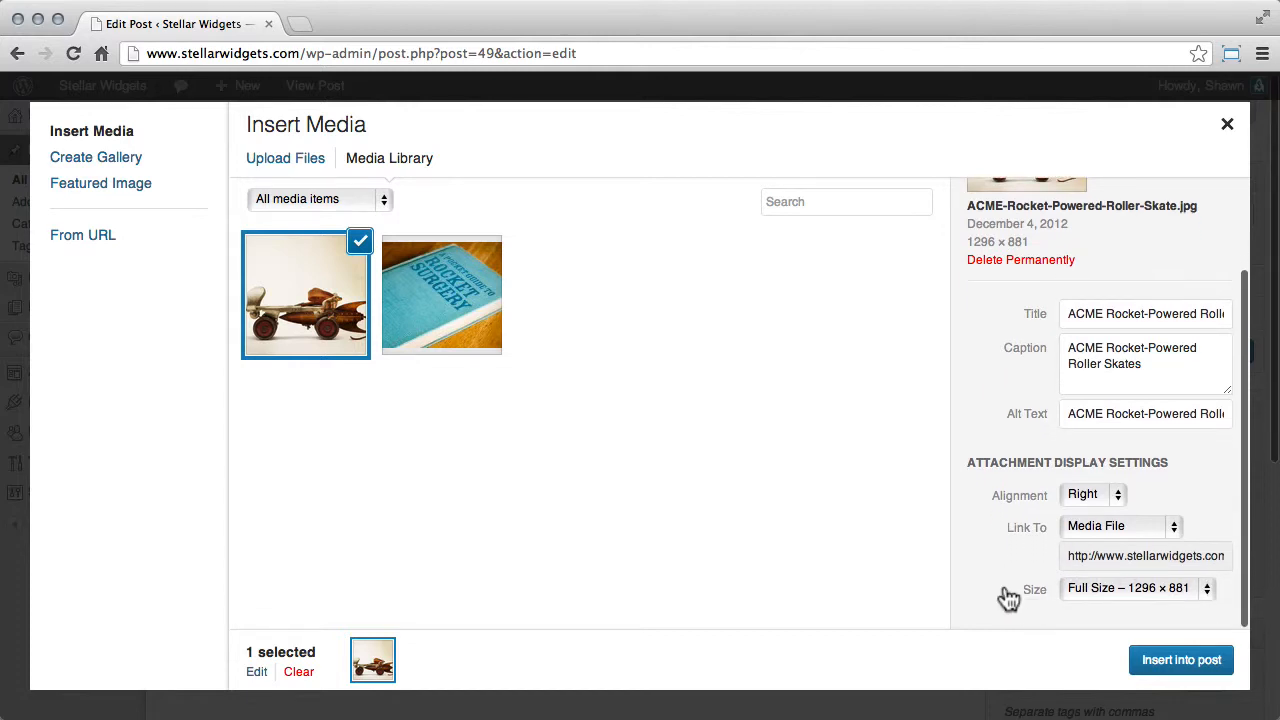
{"action": "left_click", "coordinate": [1207, 592]}
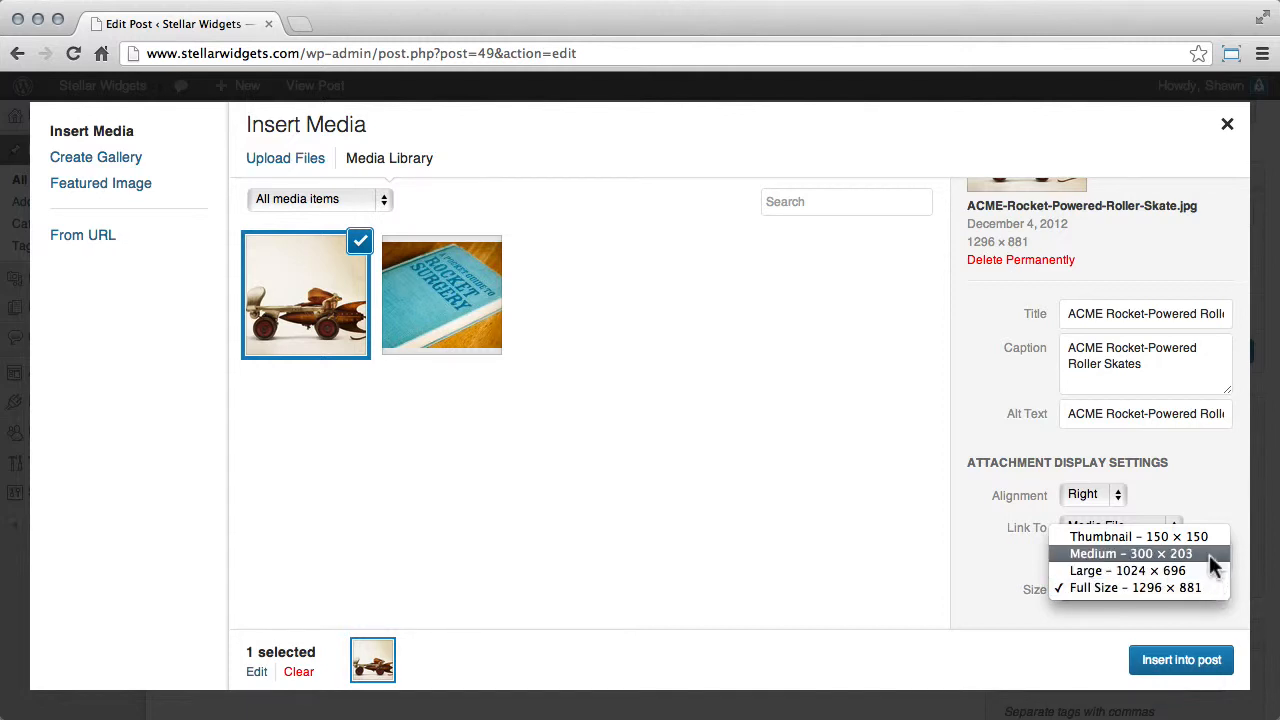
{"action": "left_click", "coordinate": [1209, 554]}
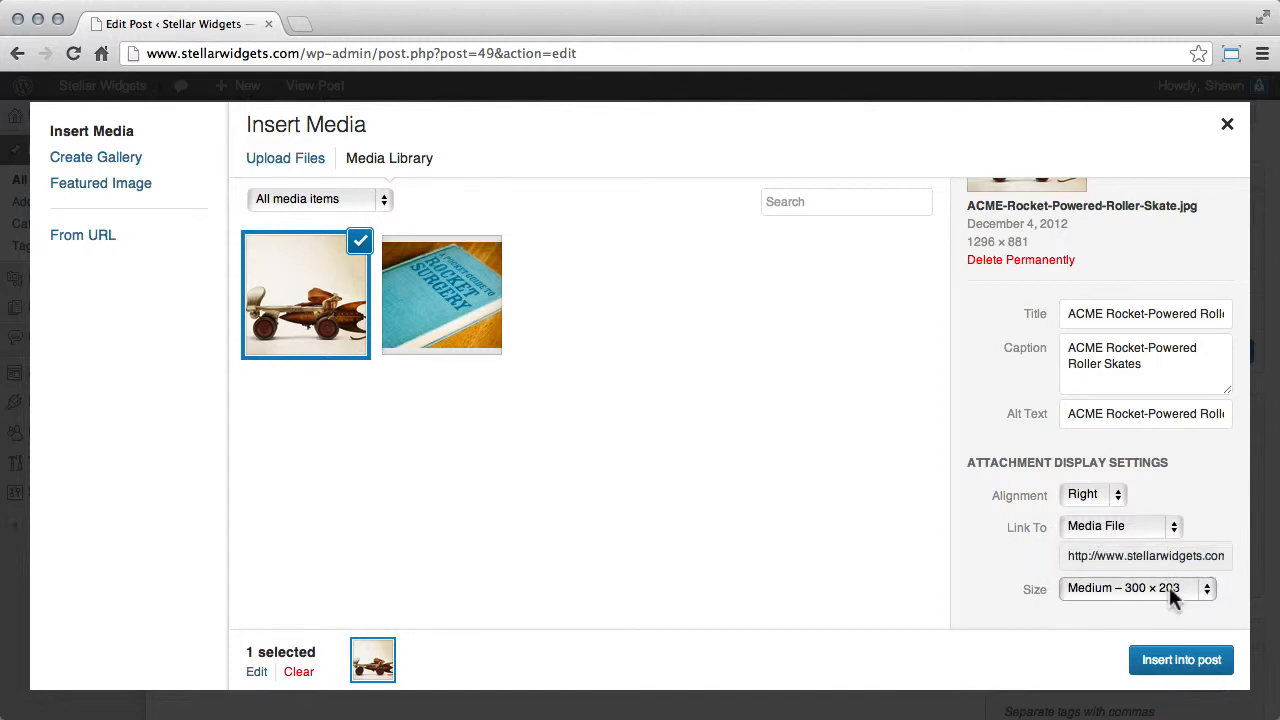
{"action": "left_click", "coordinate": [1182, 660]}
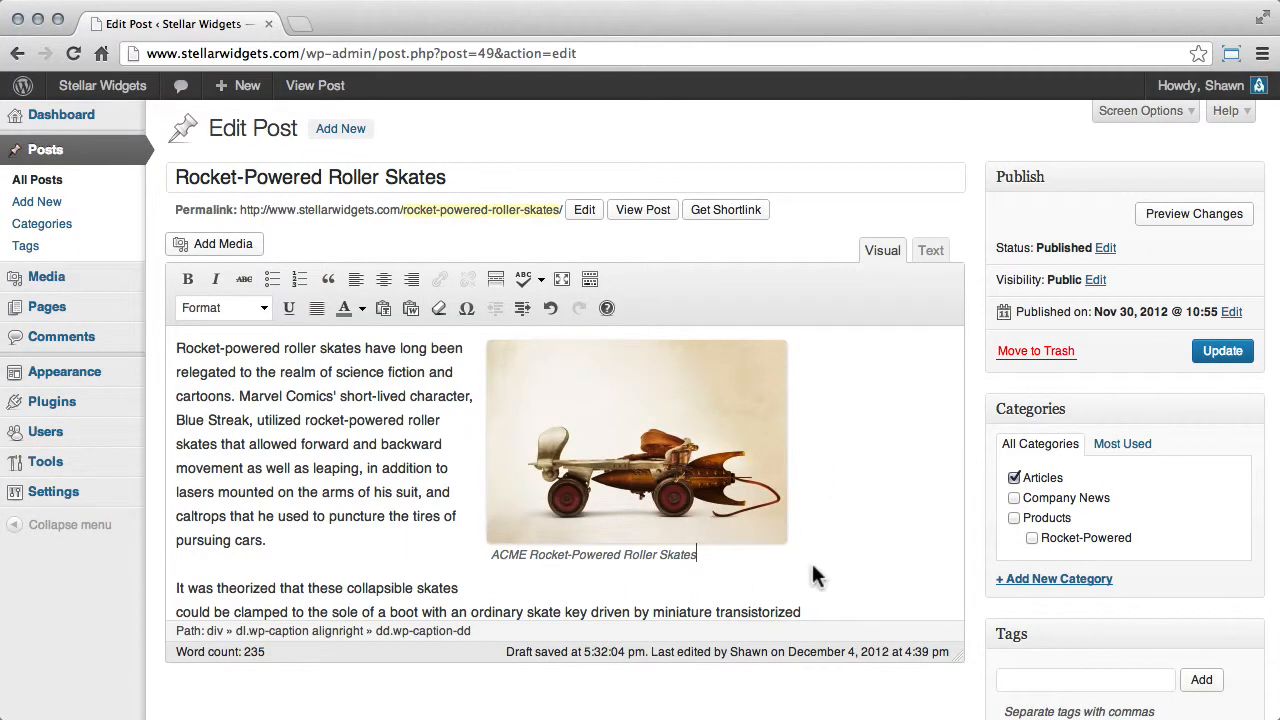
Open the settings of the inserted image in the post and set its size to 90%
{"action": "double_click", "coordinate": [672, 556]}
{"action": "key", "text": "Right"}
{"action": "left_click", "coordinate": [697, 455]}
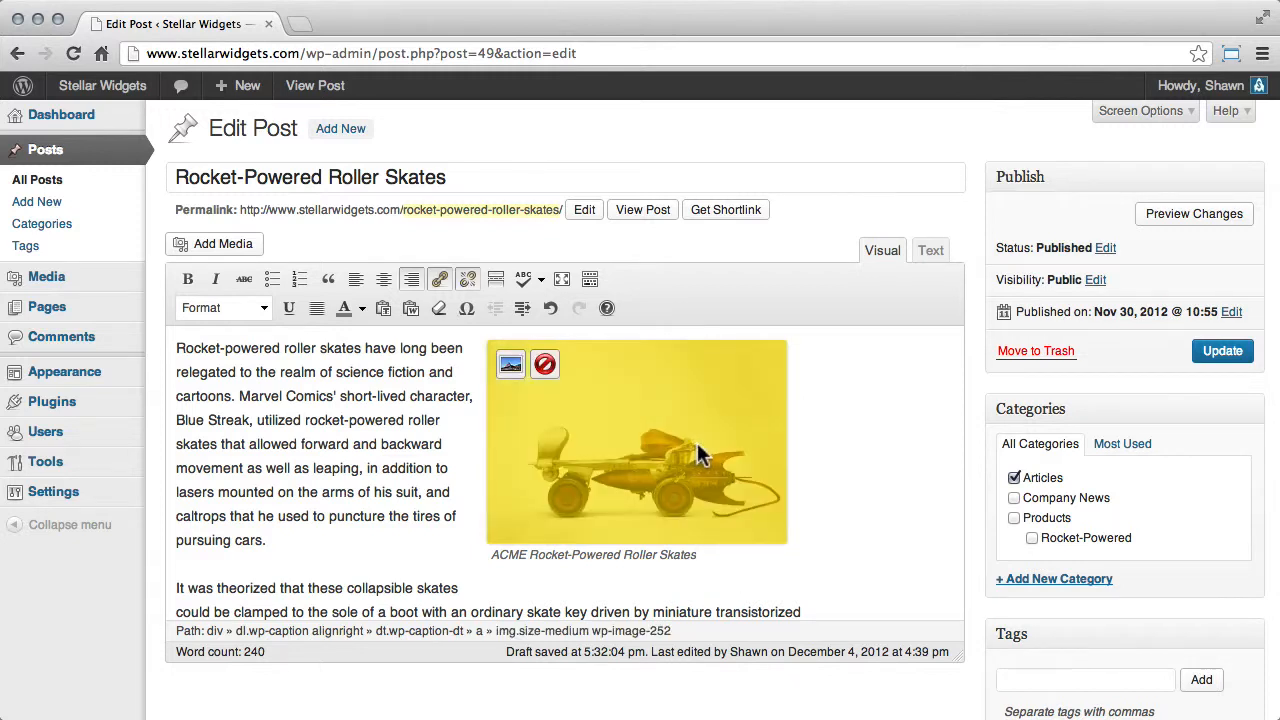
{"action": "left_click", "coordinate": [511, 366]}
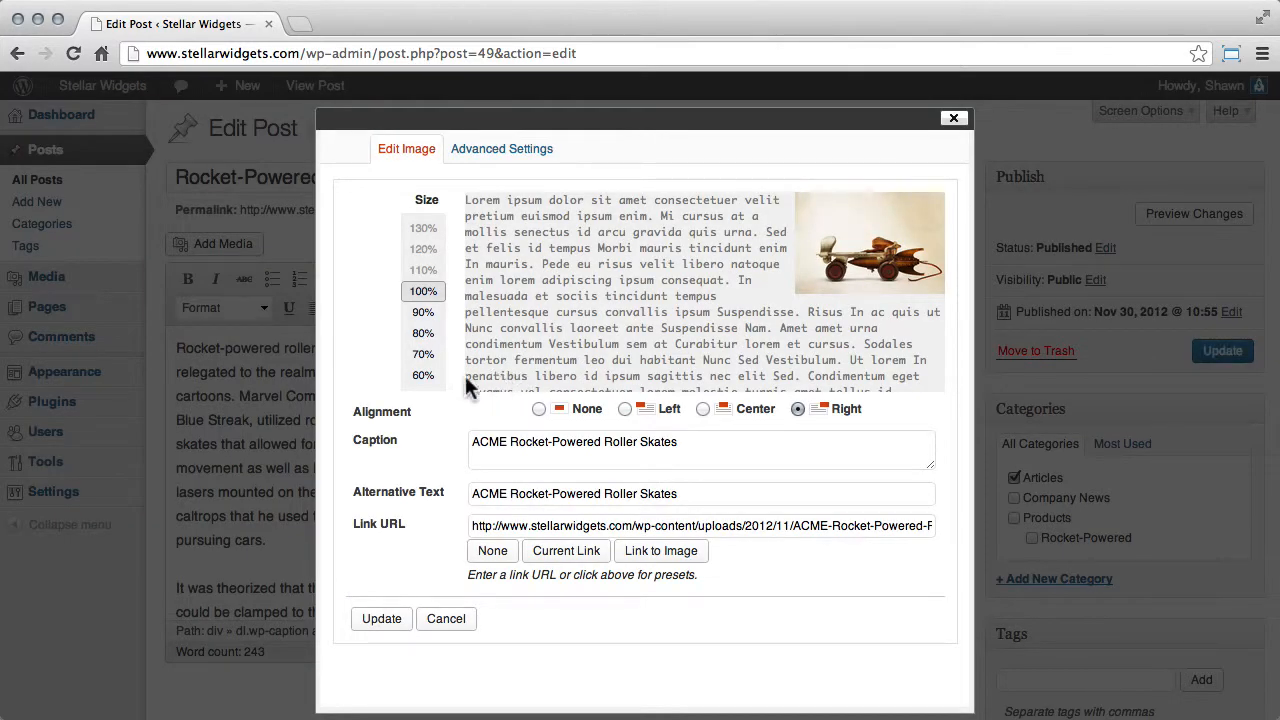
{"action": "left_click", "coordinate": [423, 313]}
{"action": "left_click", "coordinate": [424, 334]}
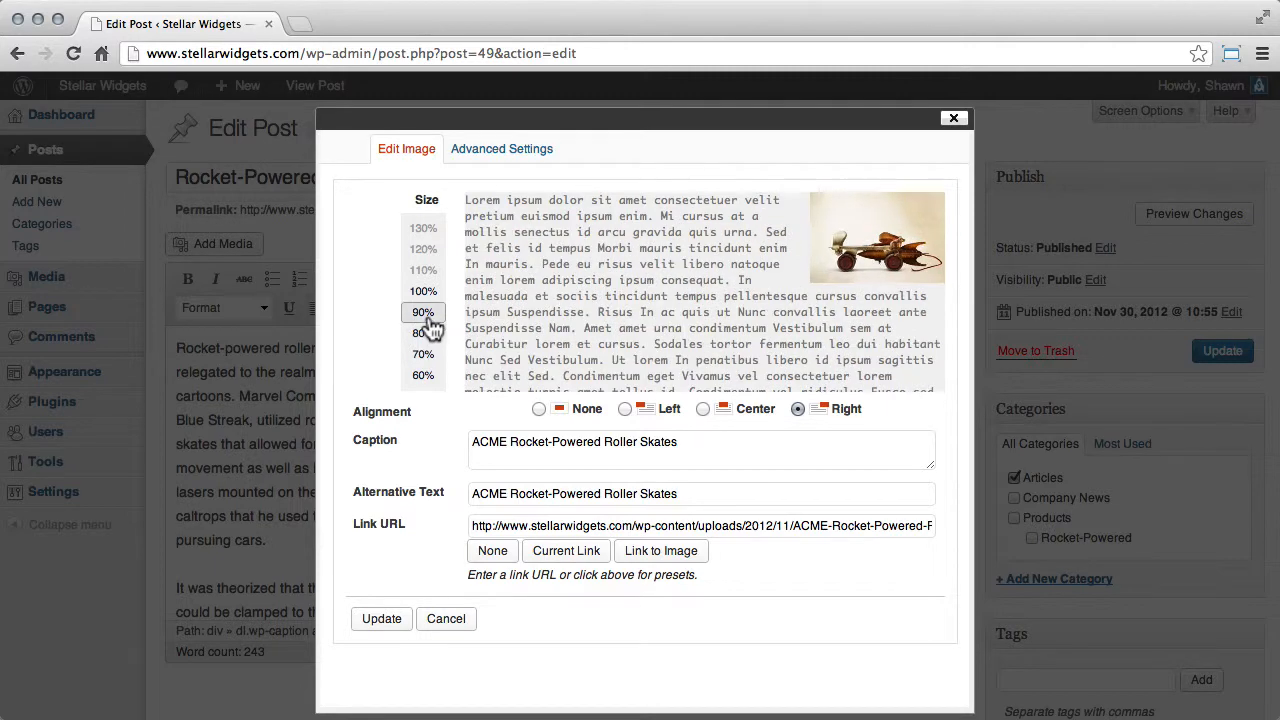
{"action": "left_click", "coordinate": [428, 317]}
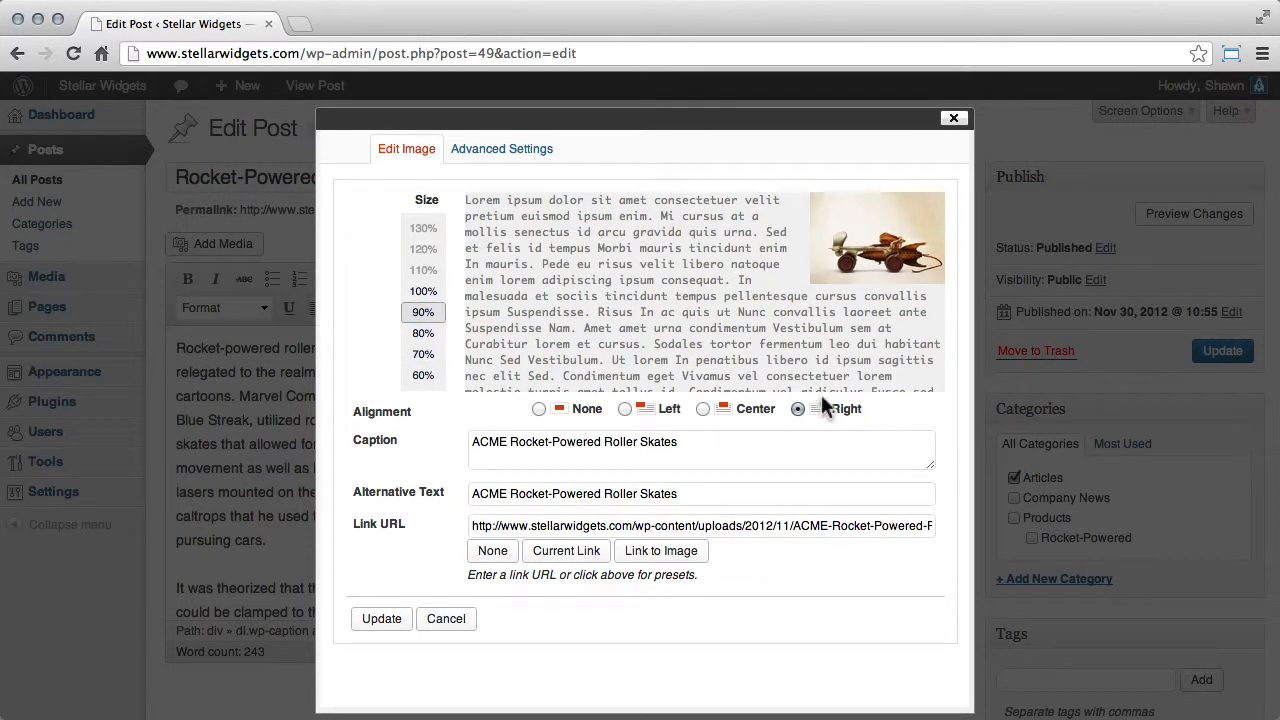
Examine the image's caption, alternative text and link URL, plus the source, width and height in its advanced settings
{"action": "left_click", "coordinate": [716, 452]}
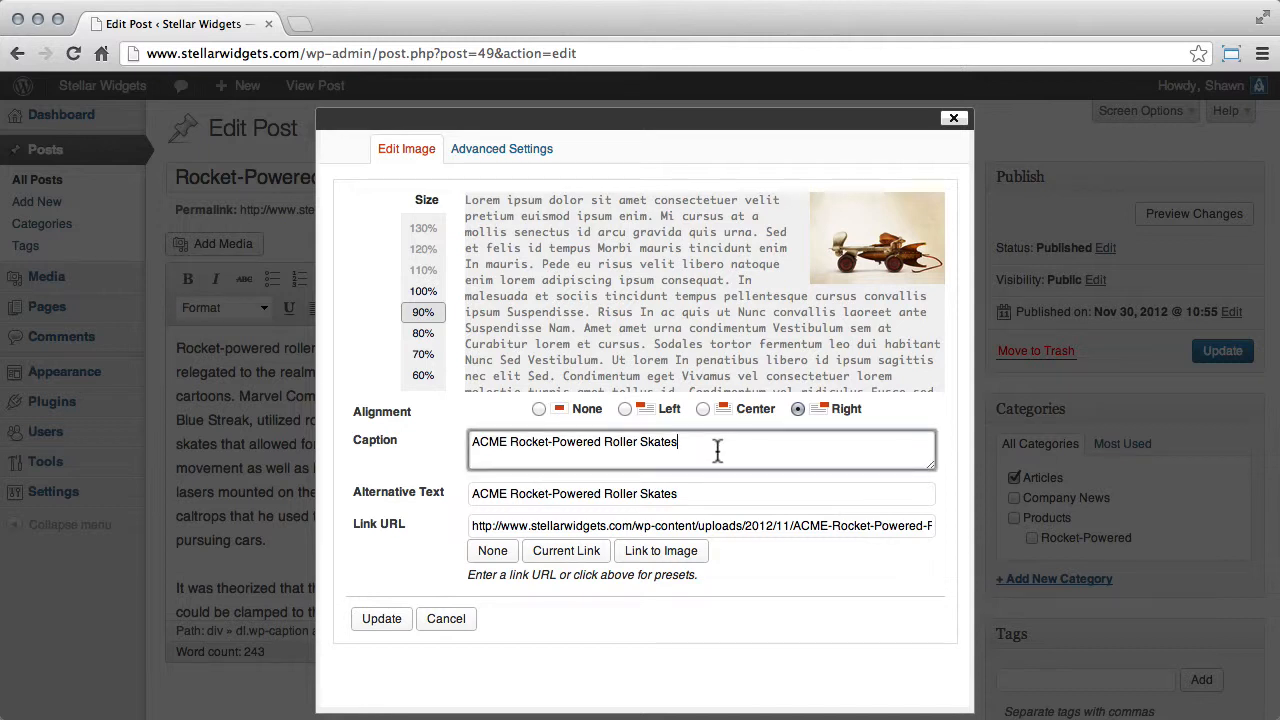
{"action": "left_click", "coordinate": [698, 494]}
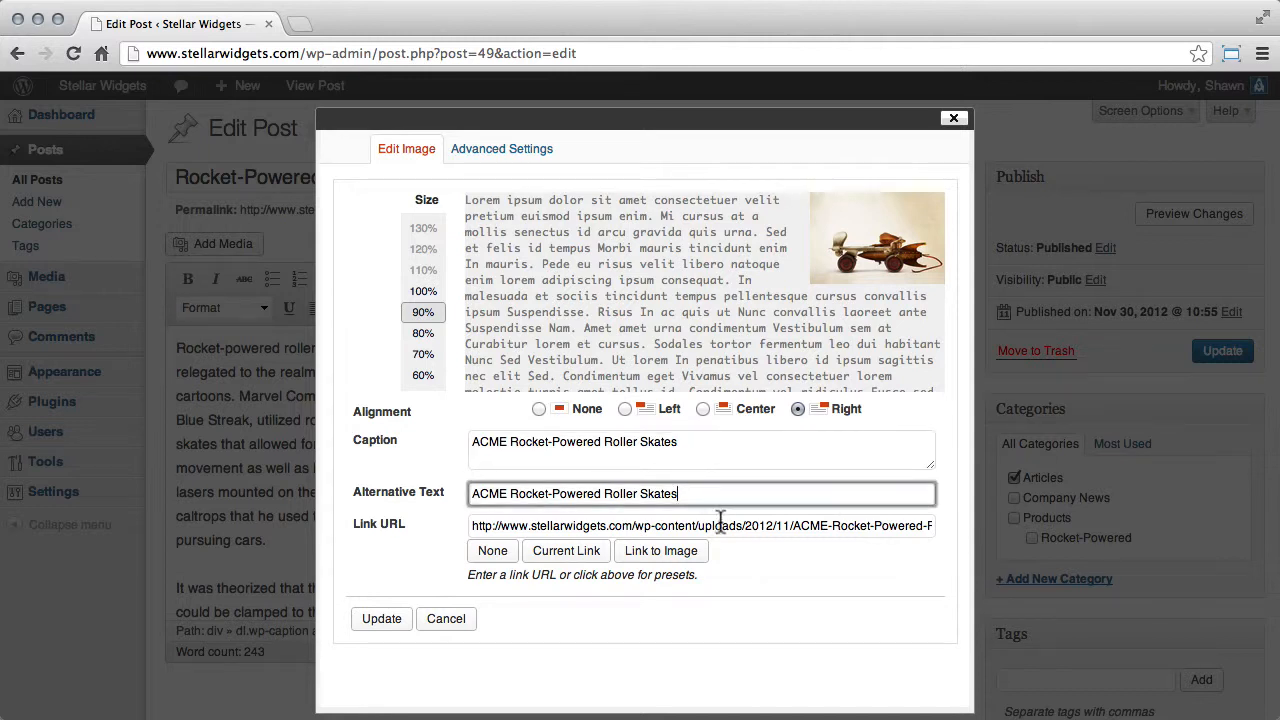
{"action": "left_click", "coordinate": [726, 525]}
{"action": "left_click", "coordinate": [581, 554]}
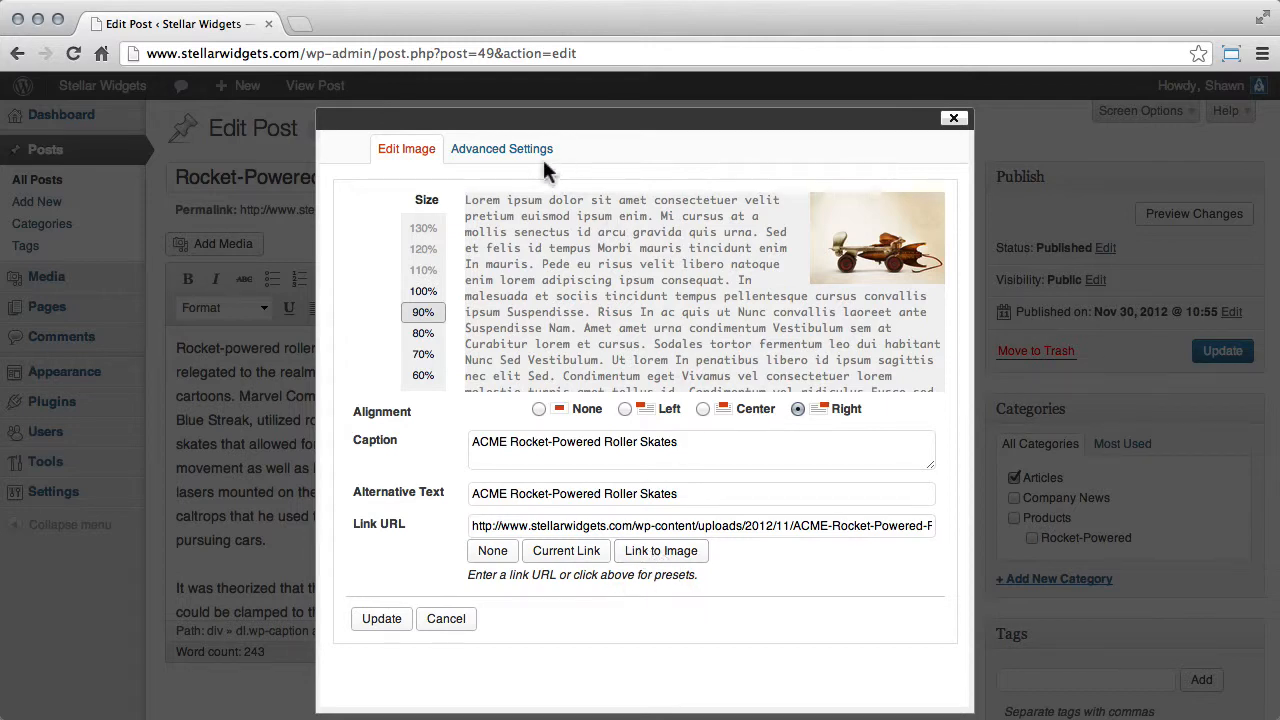
{"action": "left_click", "coordinate": [502, 149]}
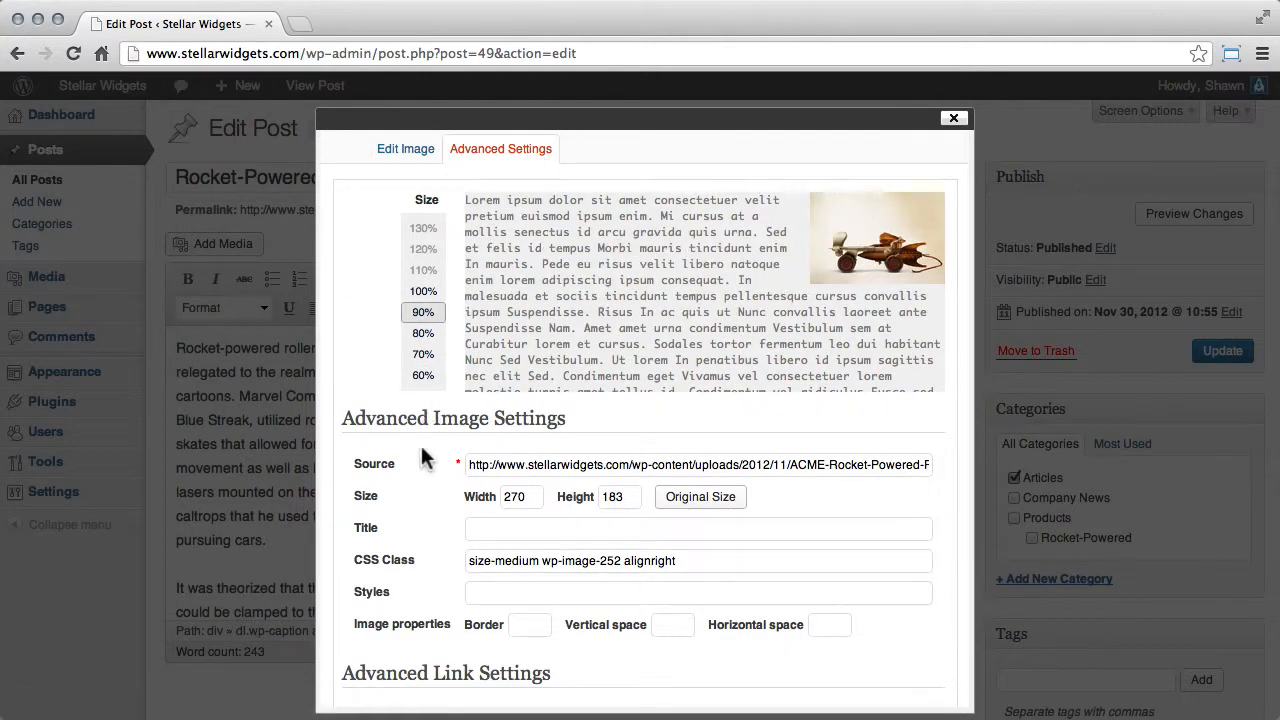
{"action": "triple_click", "coordinate": [520, 465]}
{"action": "double_click", "coordinate": [512, 497]}
{"action": "double_click", "coordinate": [612, 497]}
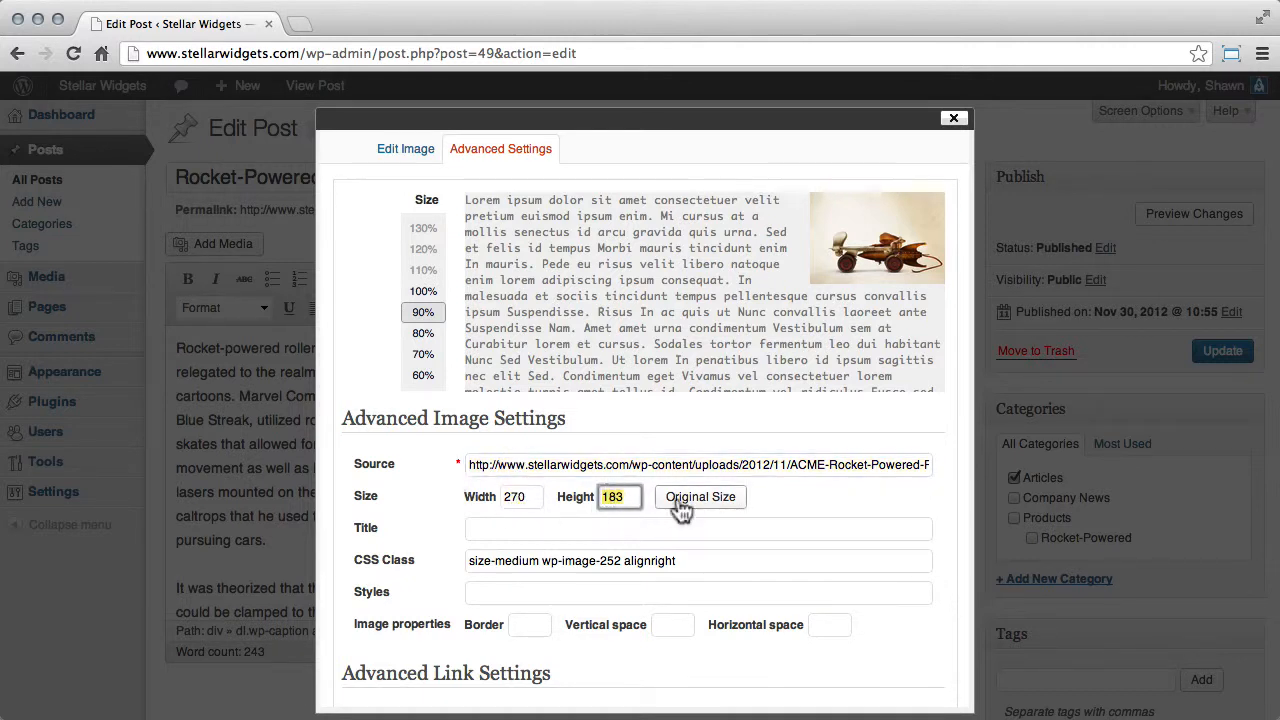
{"action": "left_click", "coordinate": [810, 505]}
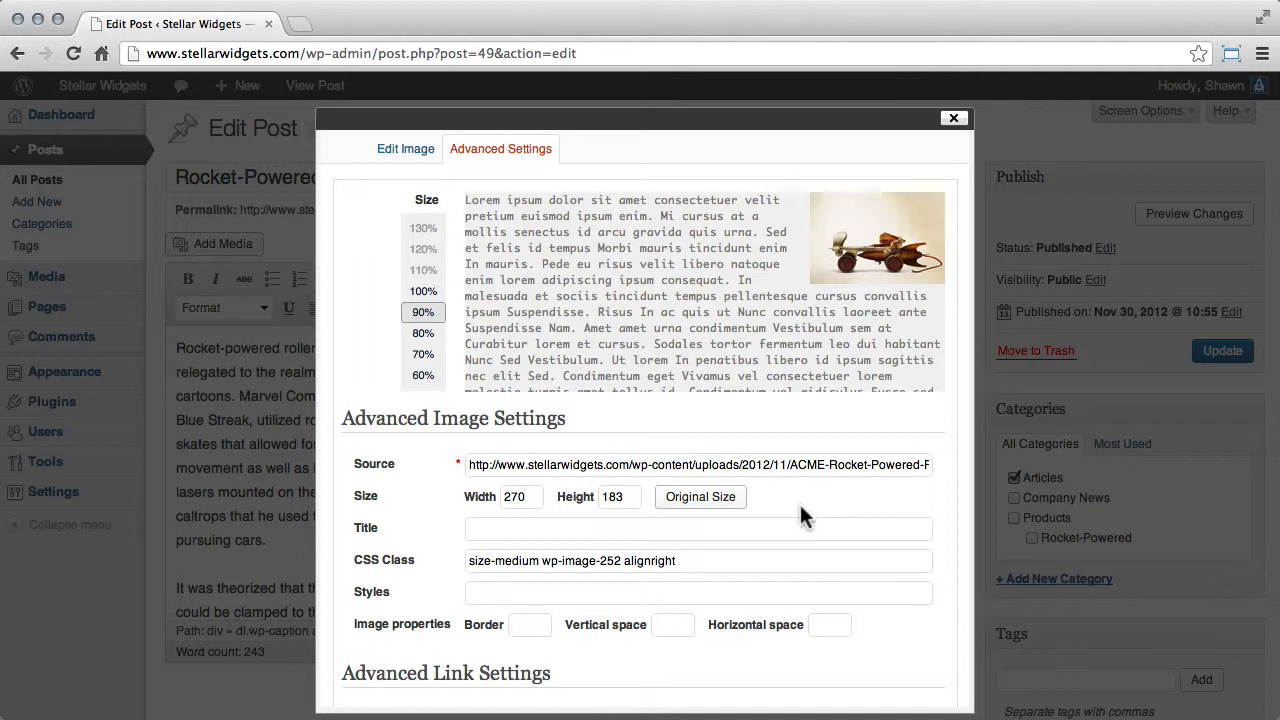
Give the image a border of 3 in its advanced settings and change the border style to 3px solid #665544
{"action": "triple_click", "coordinate": [703, 562]}
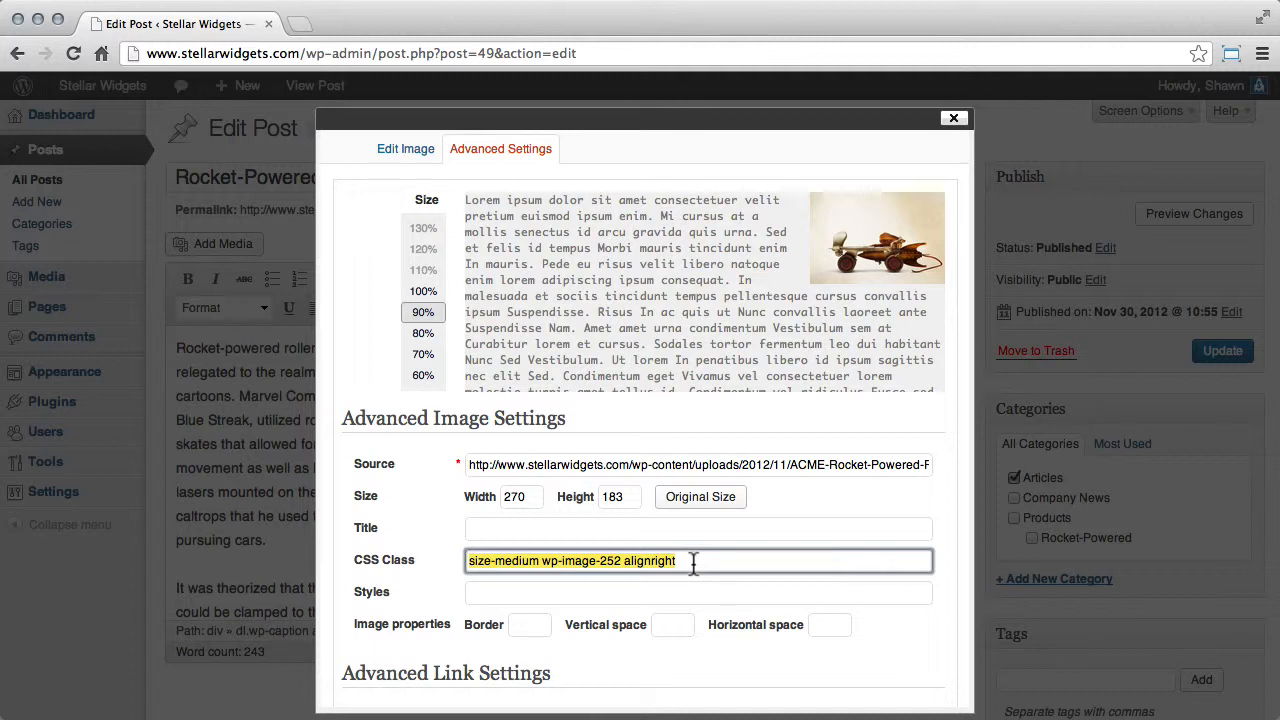
{"action": "left_click", "coordinate": [584, 593]}
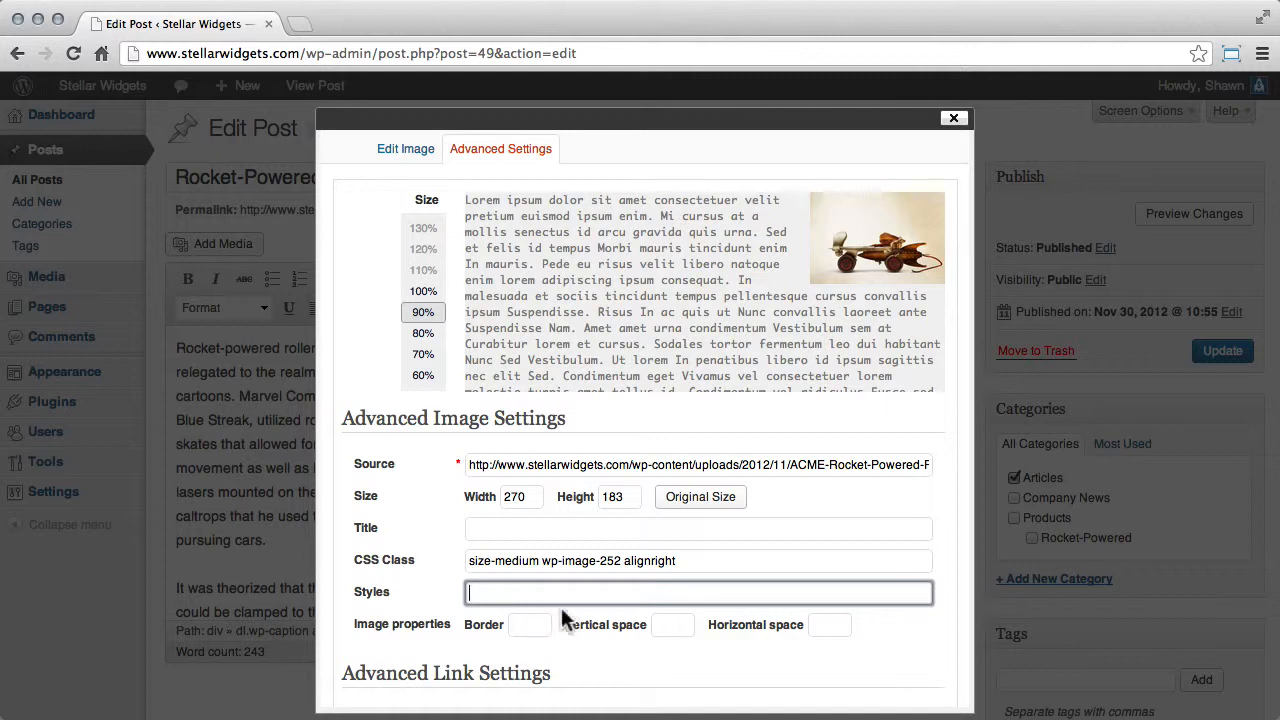
{"action": "left_click", "coordinate": [532, 625]}
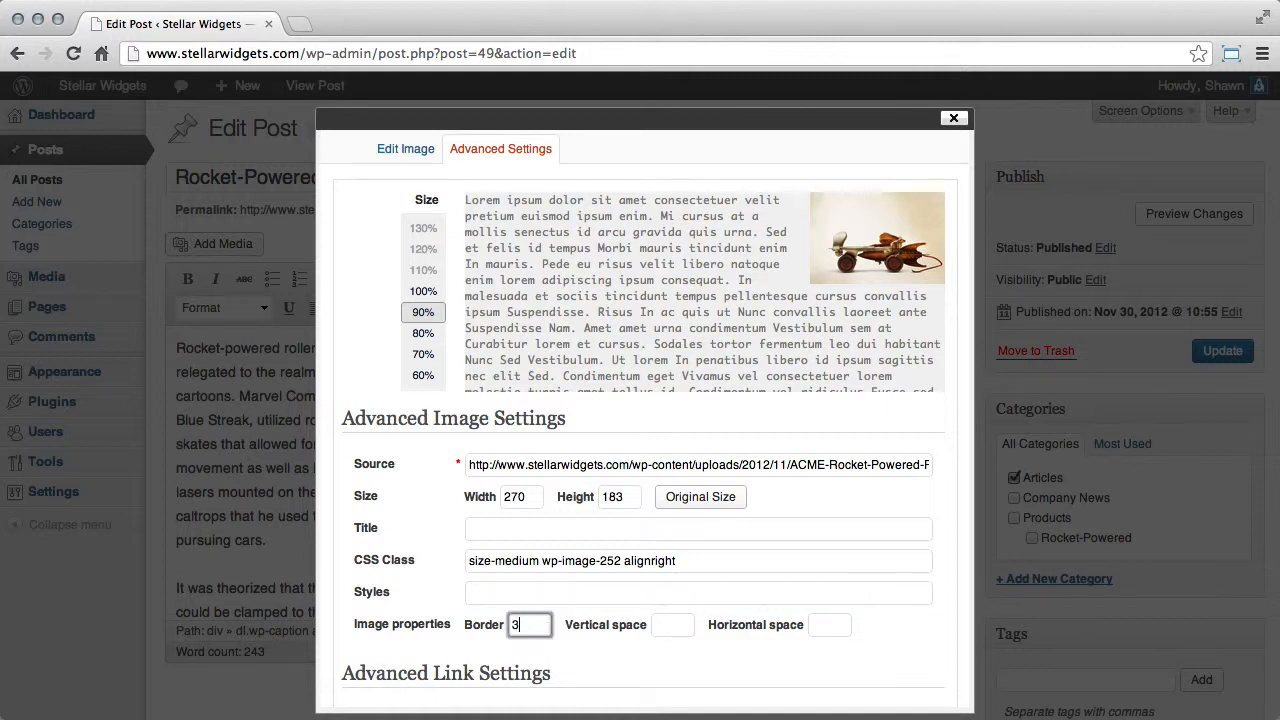
{"action": "left_click", "coordinate": [668, 624]}
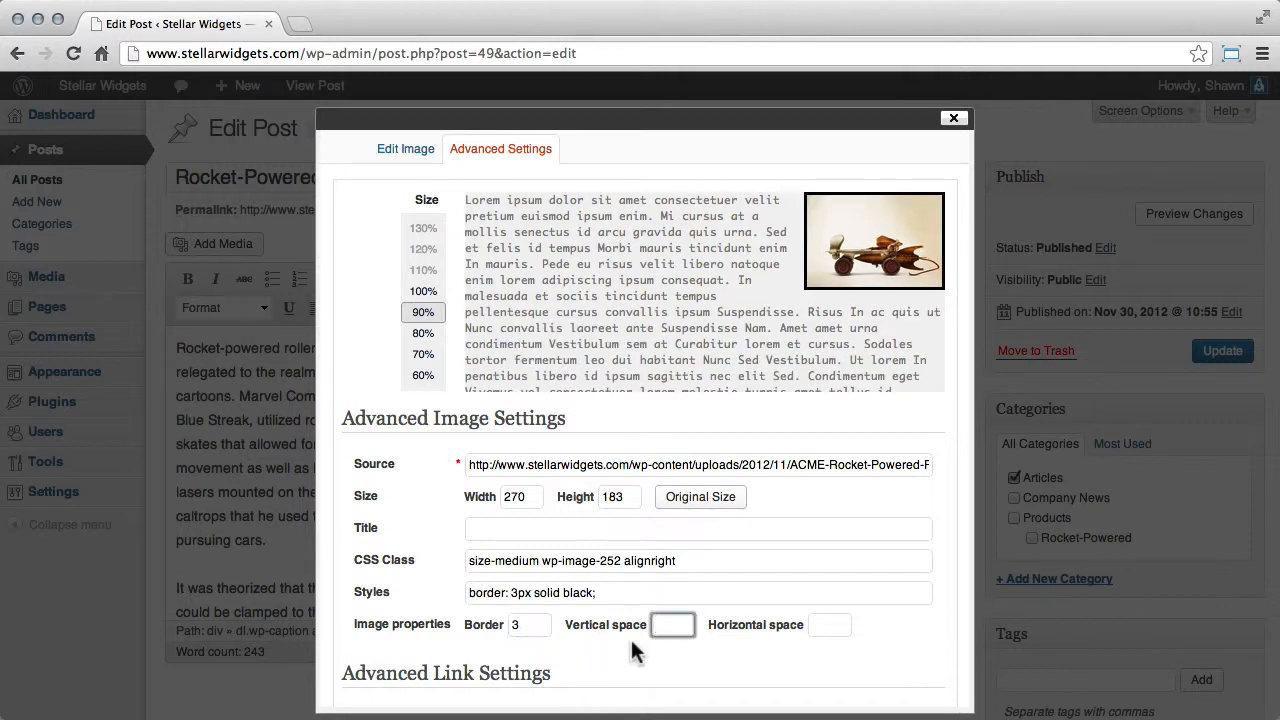
{"action": "left_click", "coordinate": [820, 627]}
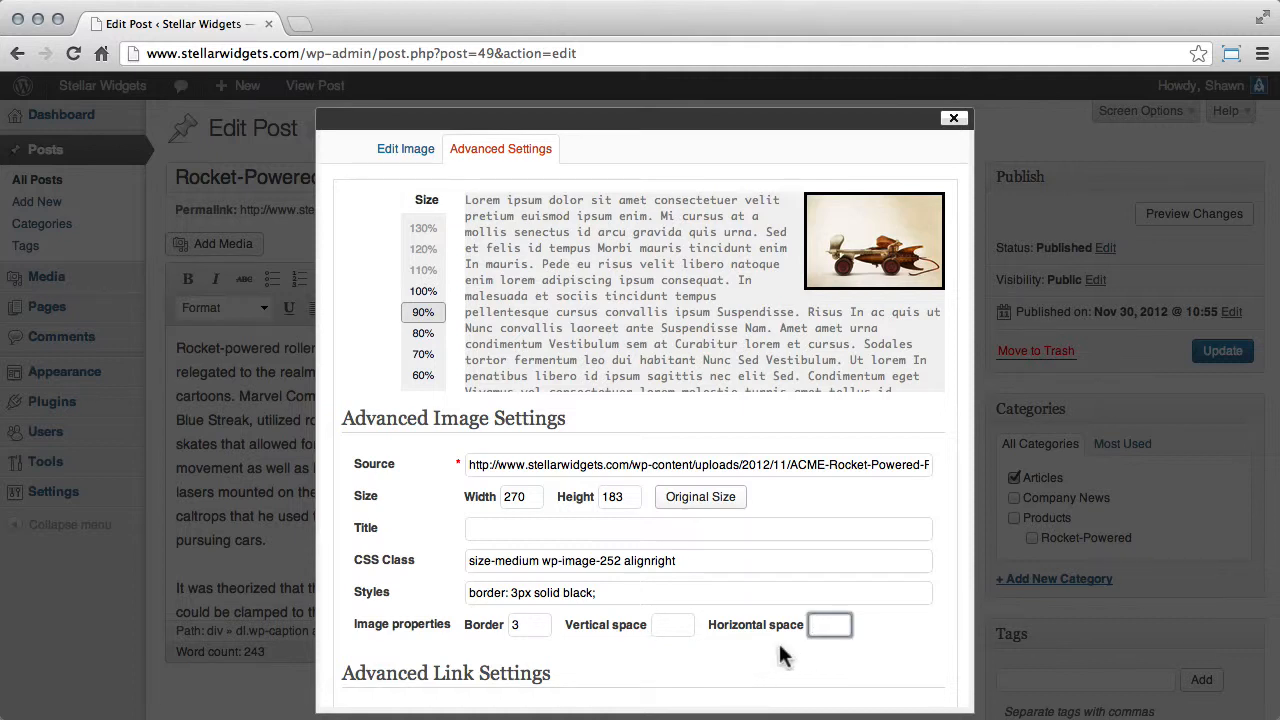
{"action": "left_click", "coordinate": [780, 647]}
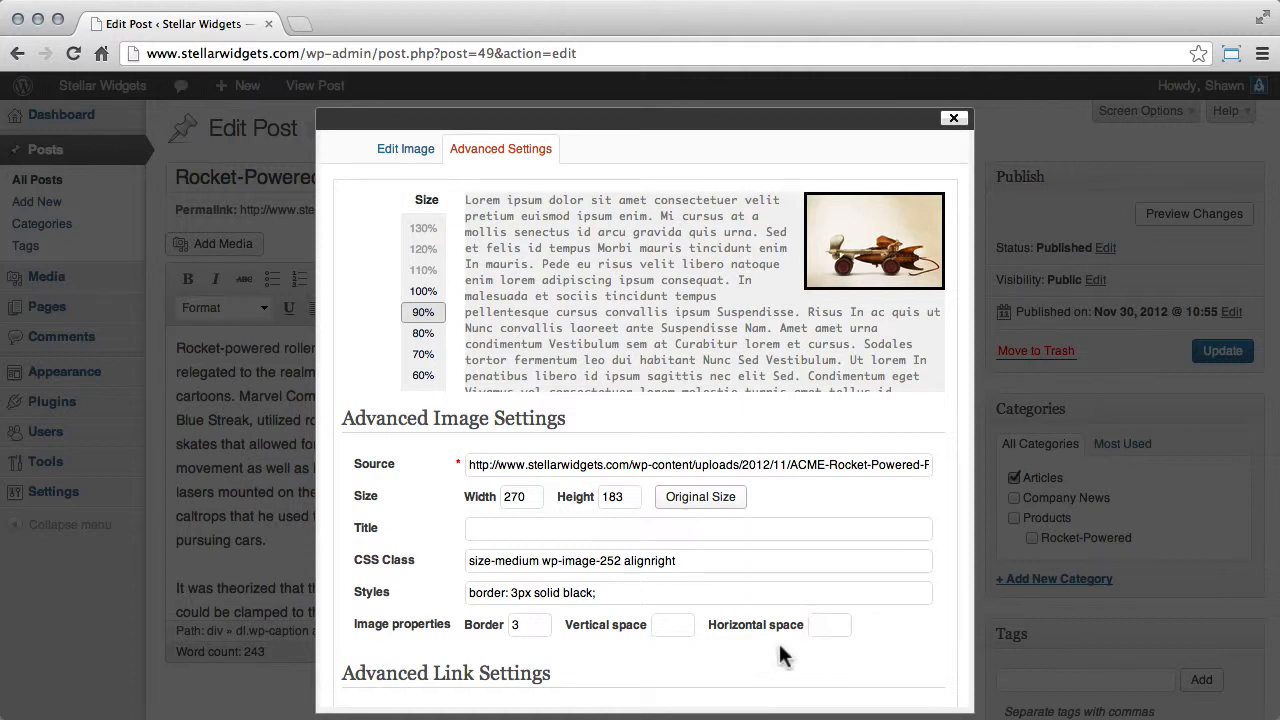
{"action": "double_click", "coordinate": [577, 593]}
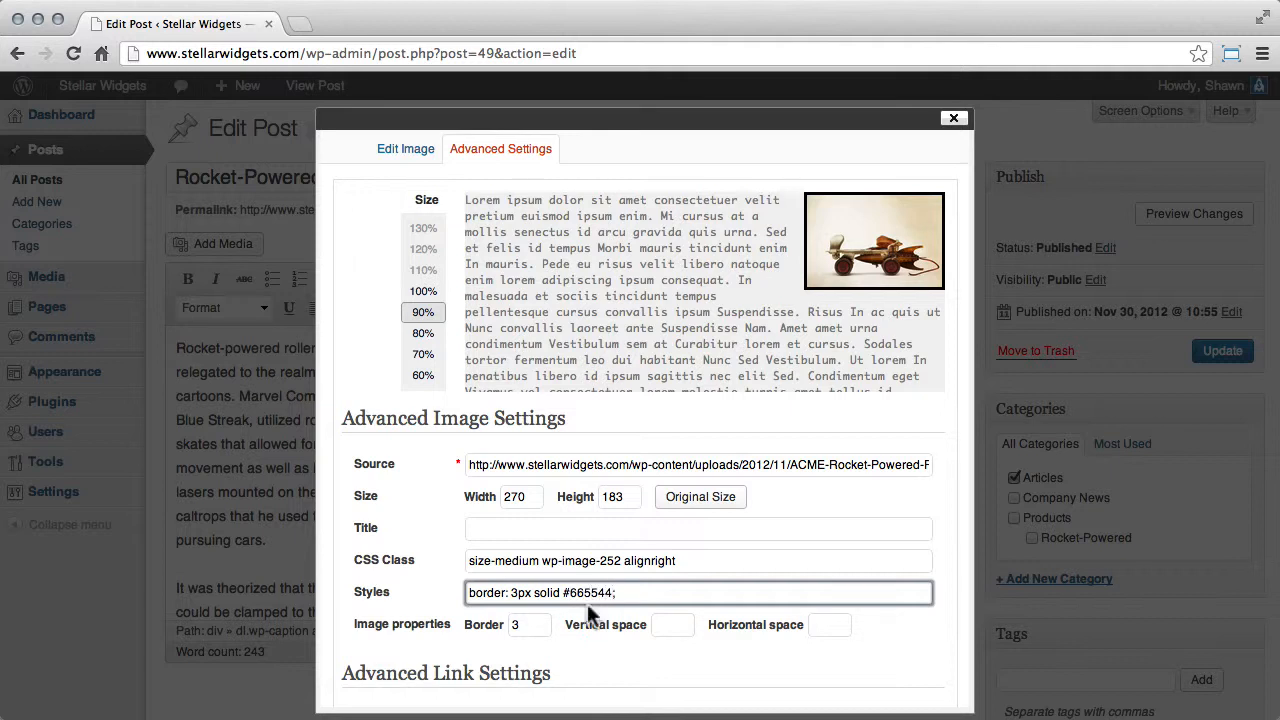
{"action": "left_click", "coordinate": [613, 645]}
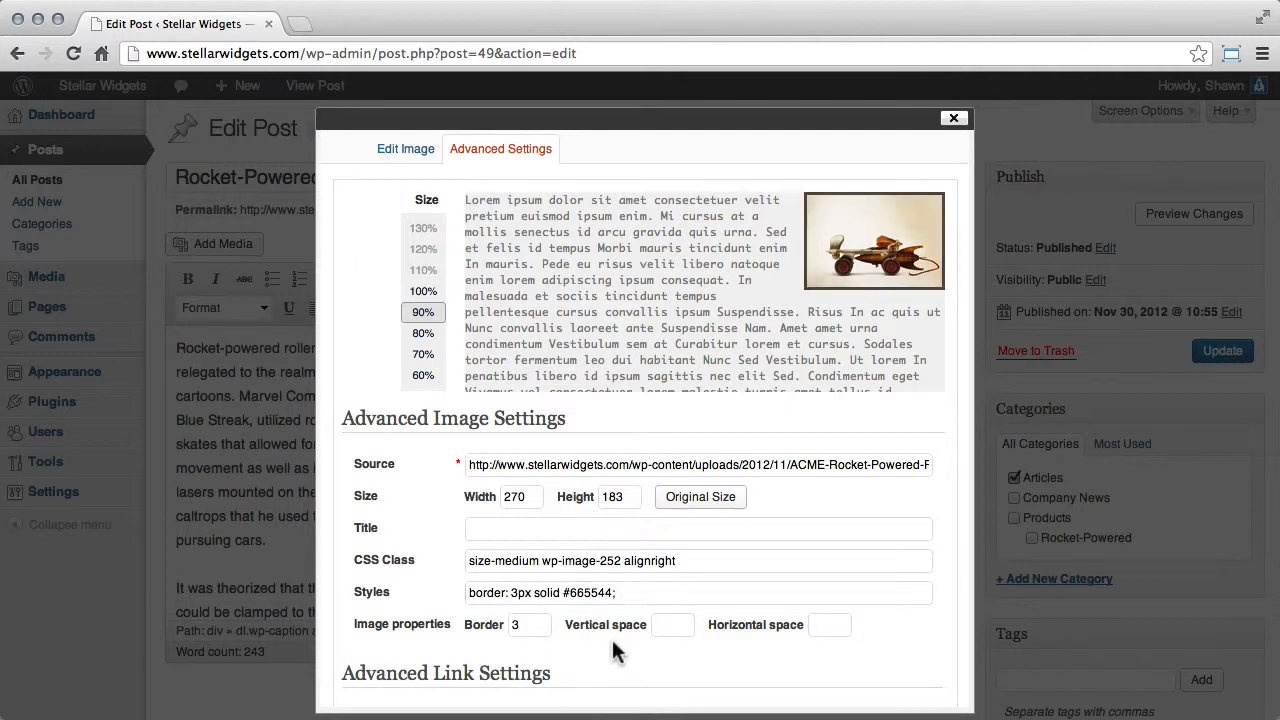
Title the image link "ACME Rocket-Powered Roller Skates", make it open in a new window, and apply the image settings
{"action": "scroll", "coordinate": [612, 645], "scroll_direction": "down", "scroll_amount": 5}
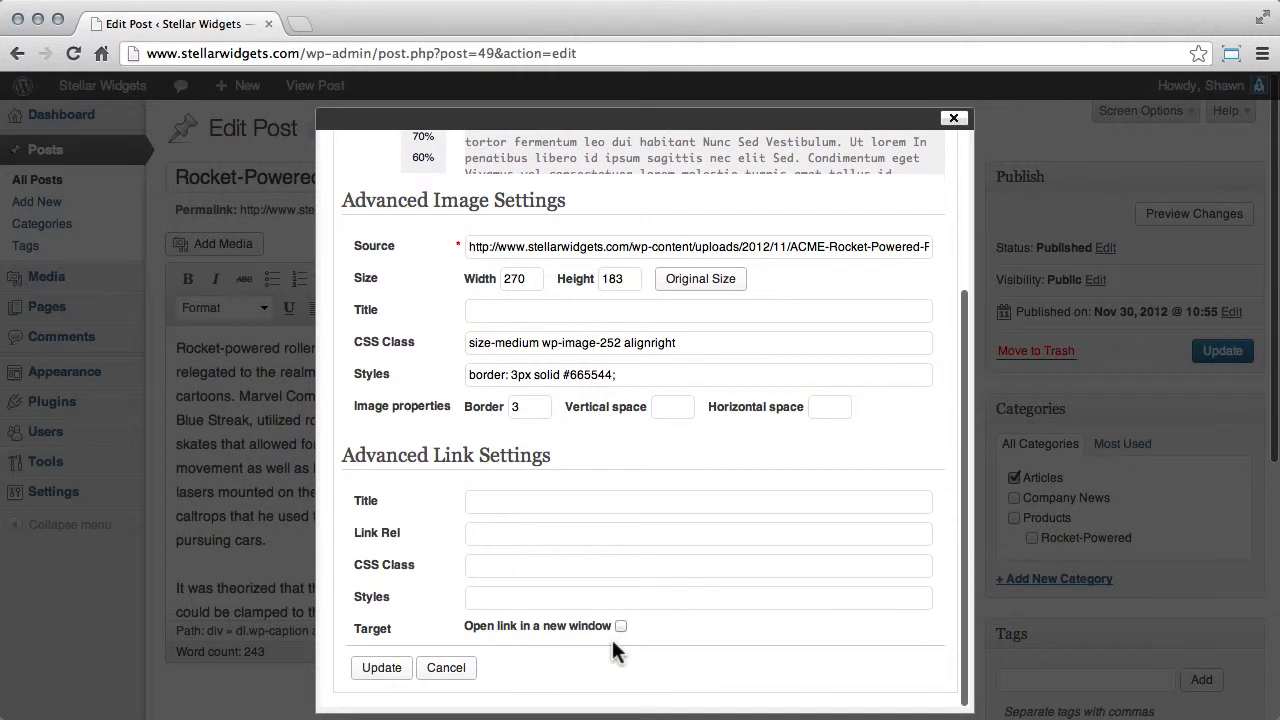
{"action": "left_click", "coordinate": [525, 503]}
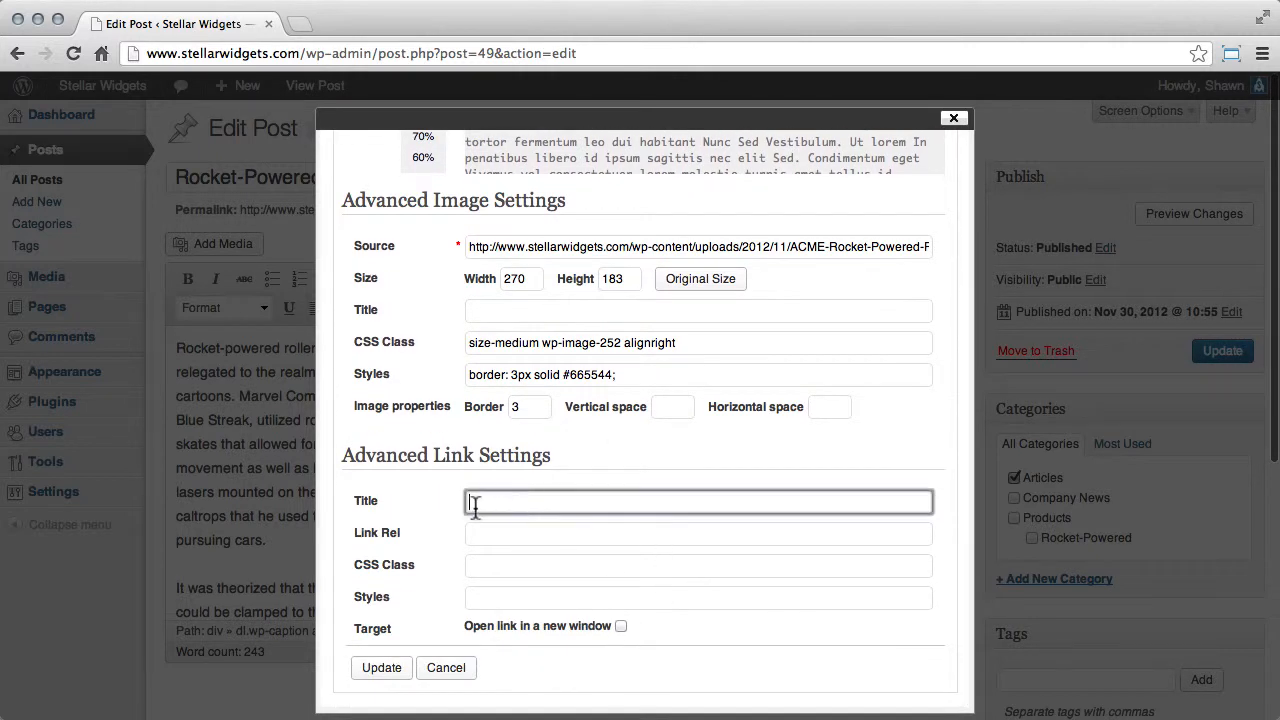
{"action": "type", "text": "ACME Rocket-Powered Roller Skates"}
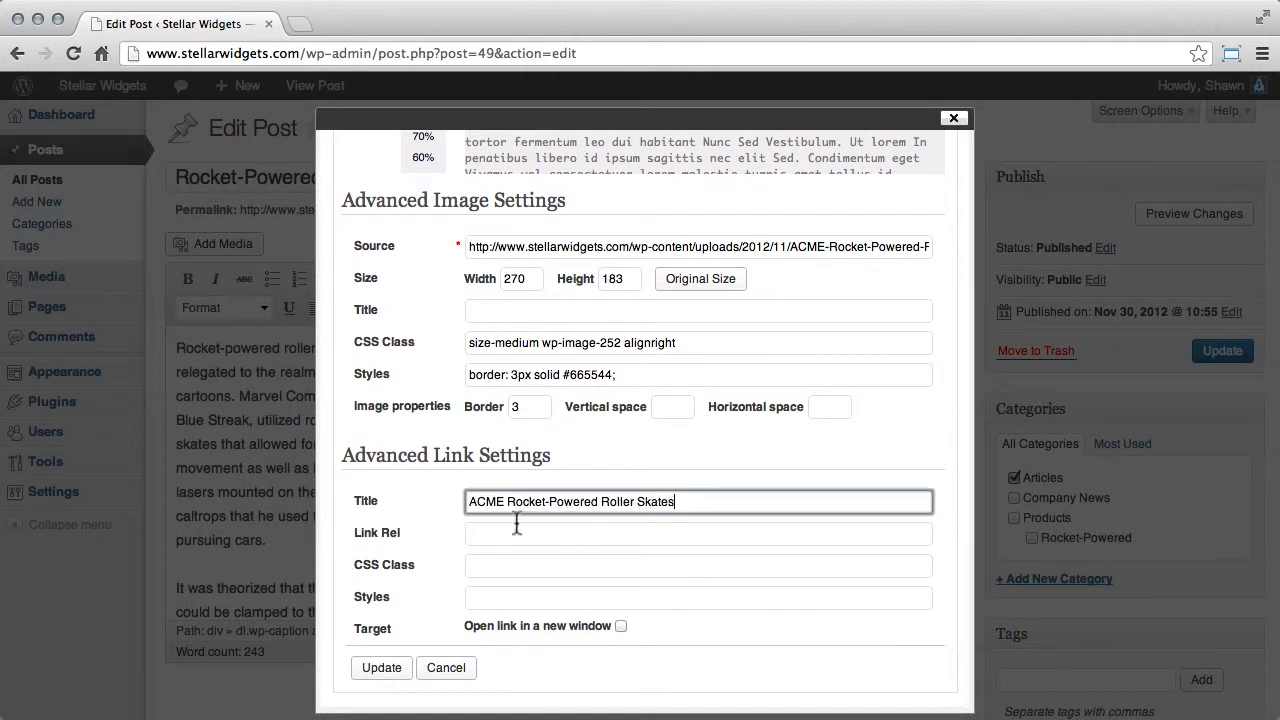
{"action": "left_click", "coordinate": [503, 630]}
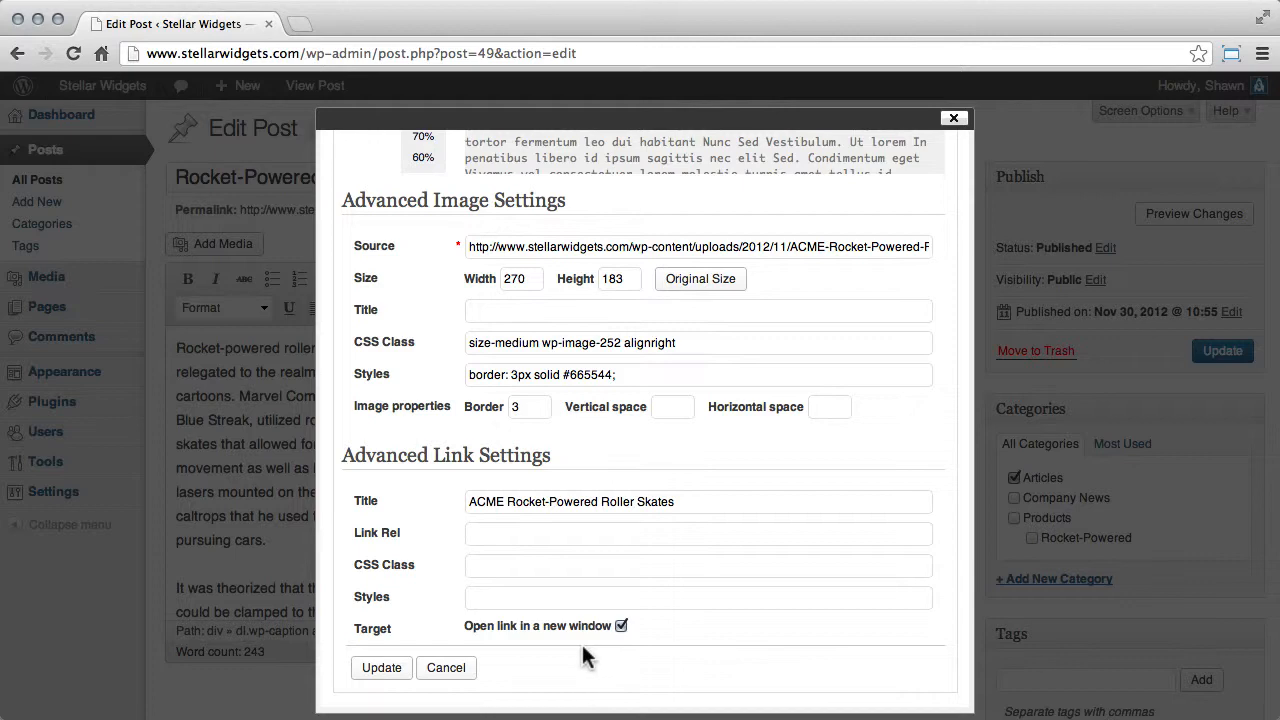
{"action": "left_click", "coordinate": [382, 668]}
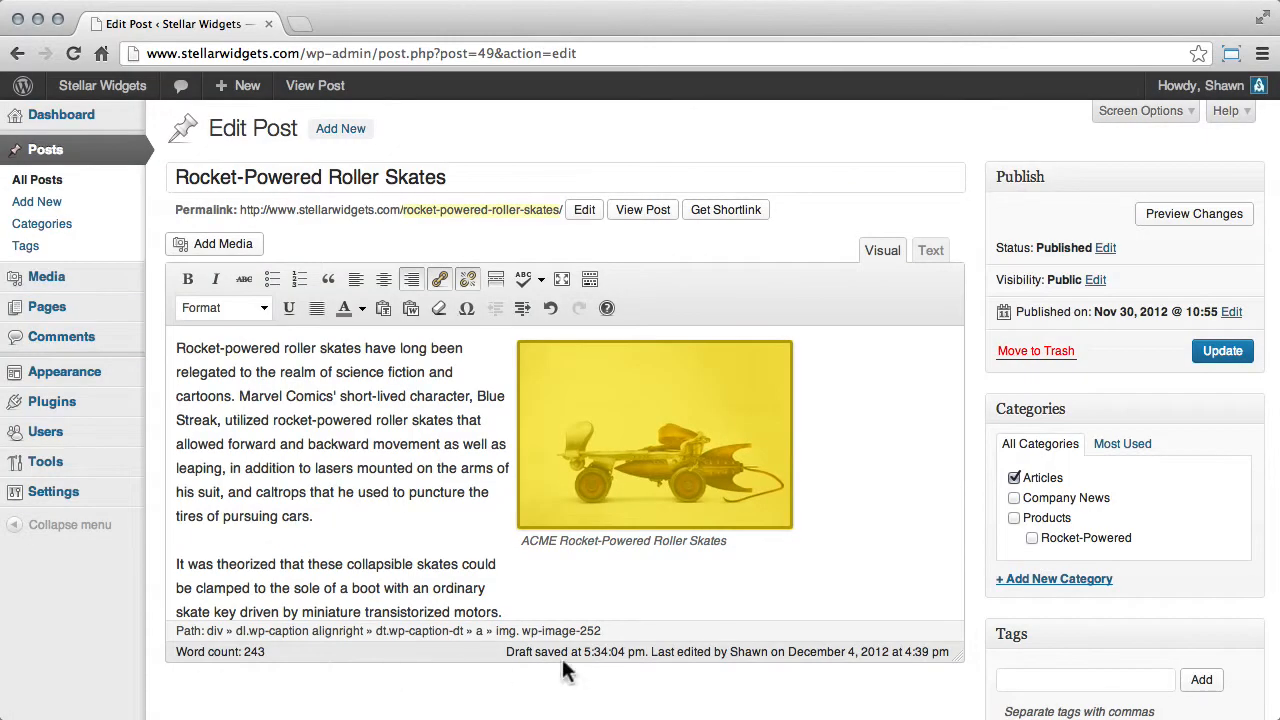
{"action": "left_click", "coordinate": [820, 572]}
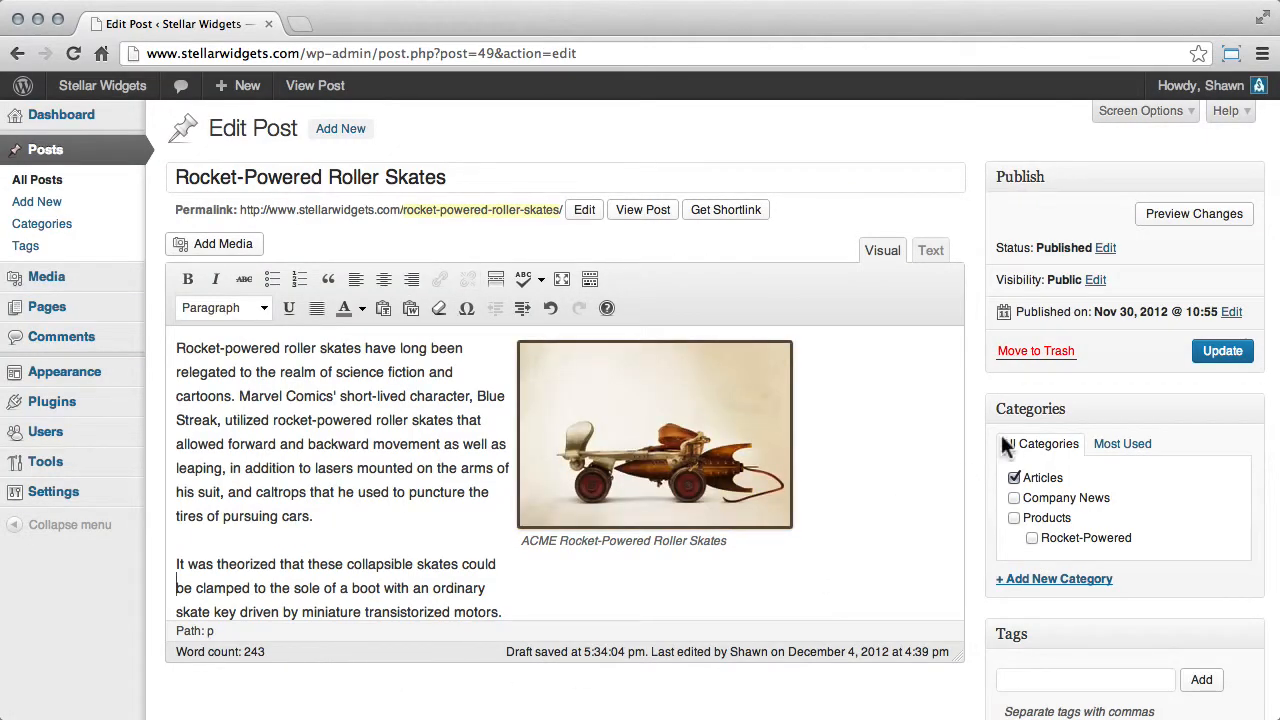
Preview the post, test the image's link to the full-size file, and return to the post editor
{"action": "left_click", "coordinate": [1165, 215]}
{"action": "scroll", "coordinate": [685, 404], "scroll_direction": "down", "scroll_amount": 3}
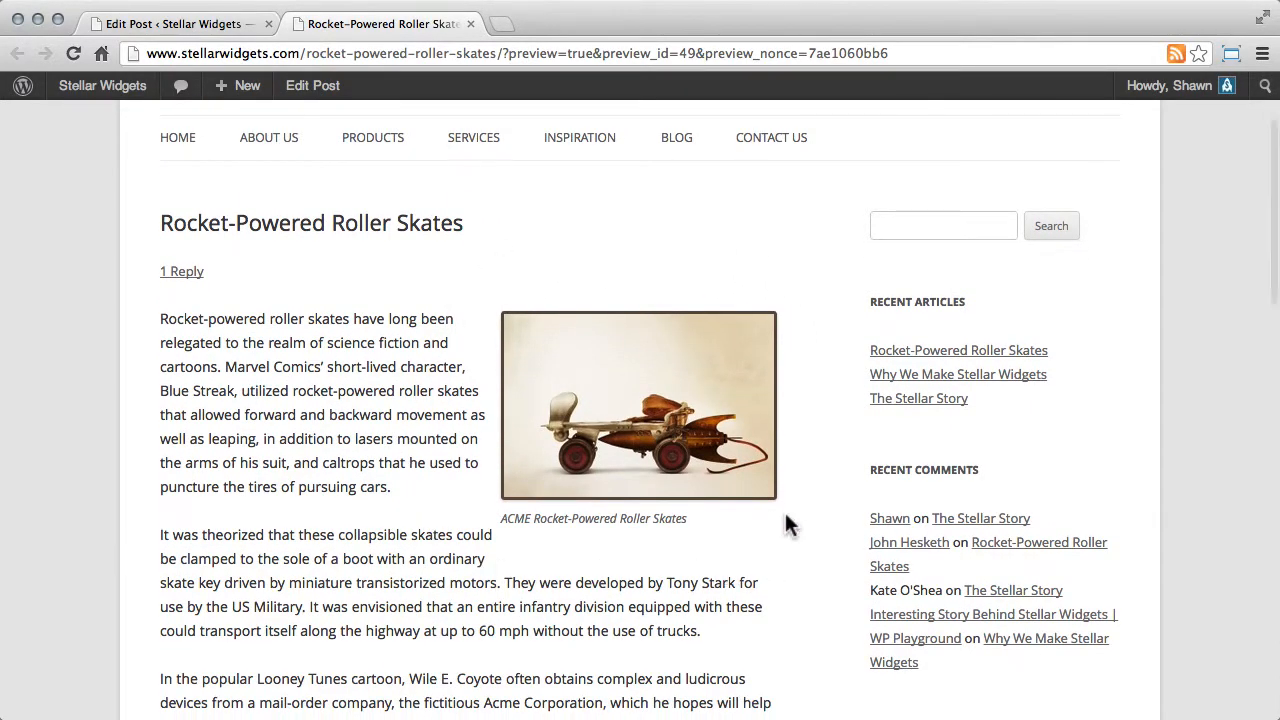
{"action": "left_click", "coordinate": [677, 417]}
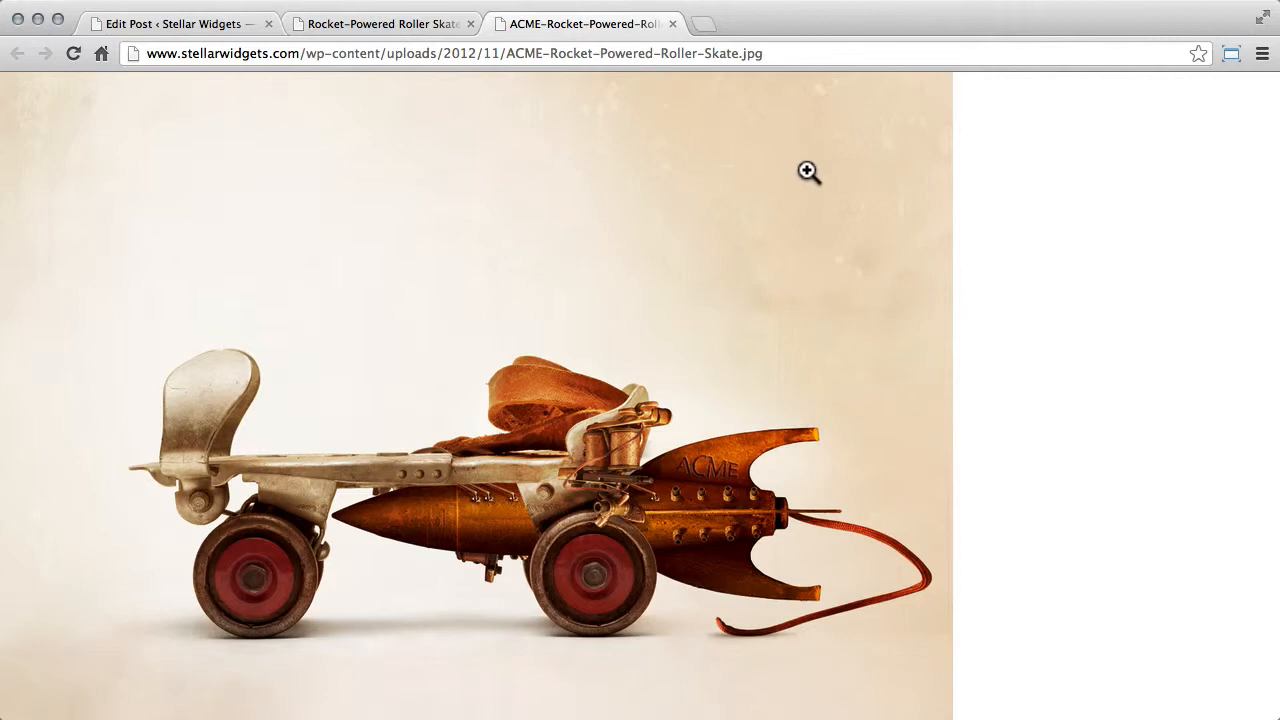
{"action": "left_click", "coordinate": [673, 24]}
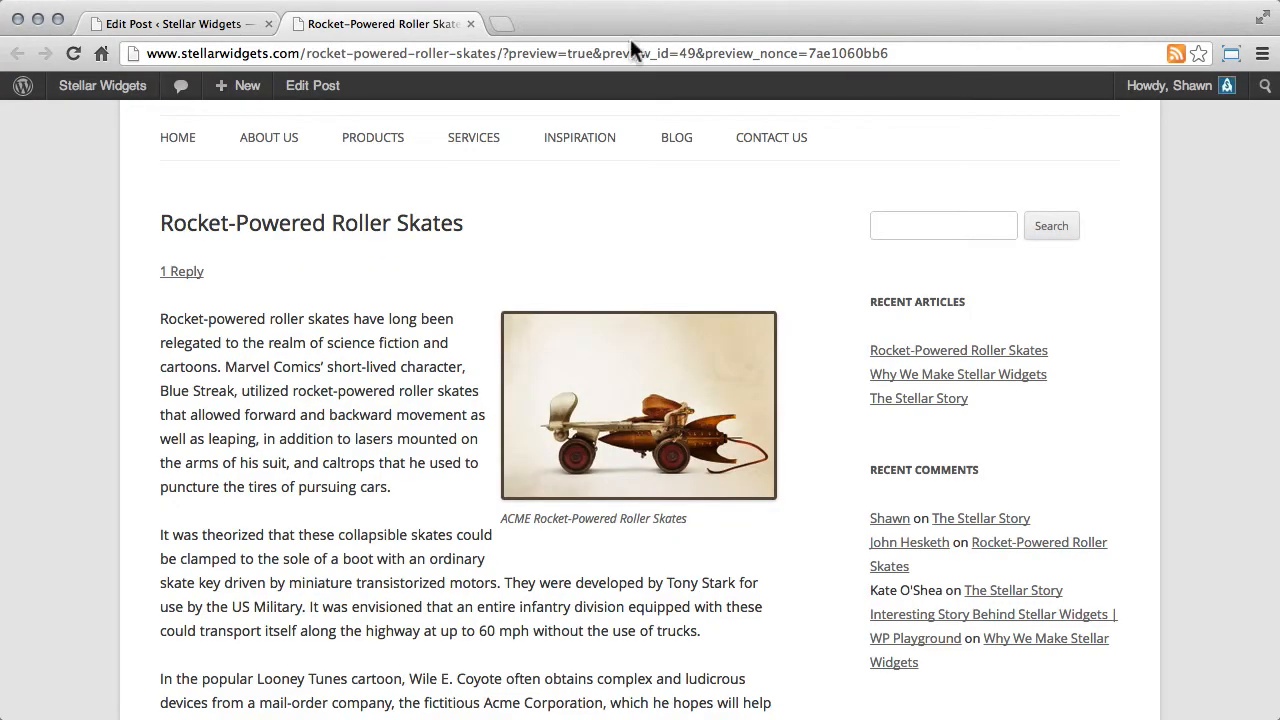
{"action": "left_click", "coordinate": [471, 23]}
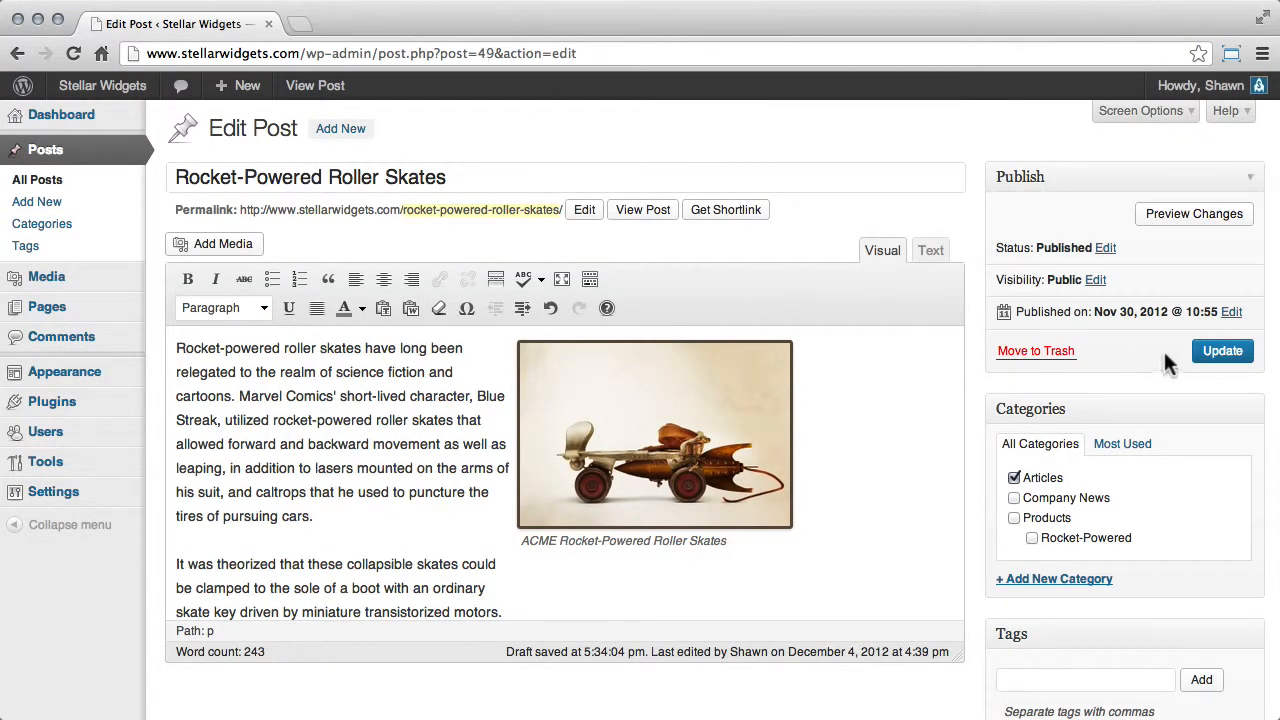
Update the Rocket-Powered Roller Skates post and open the draft Products Under Development for editing
{"action": "left_click", "coordinate": [1222, 352]}
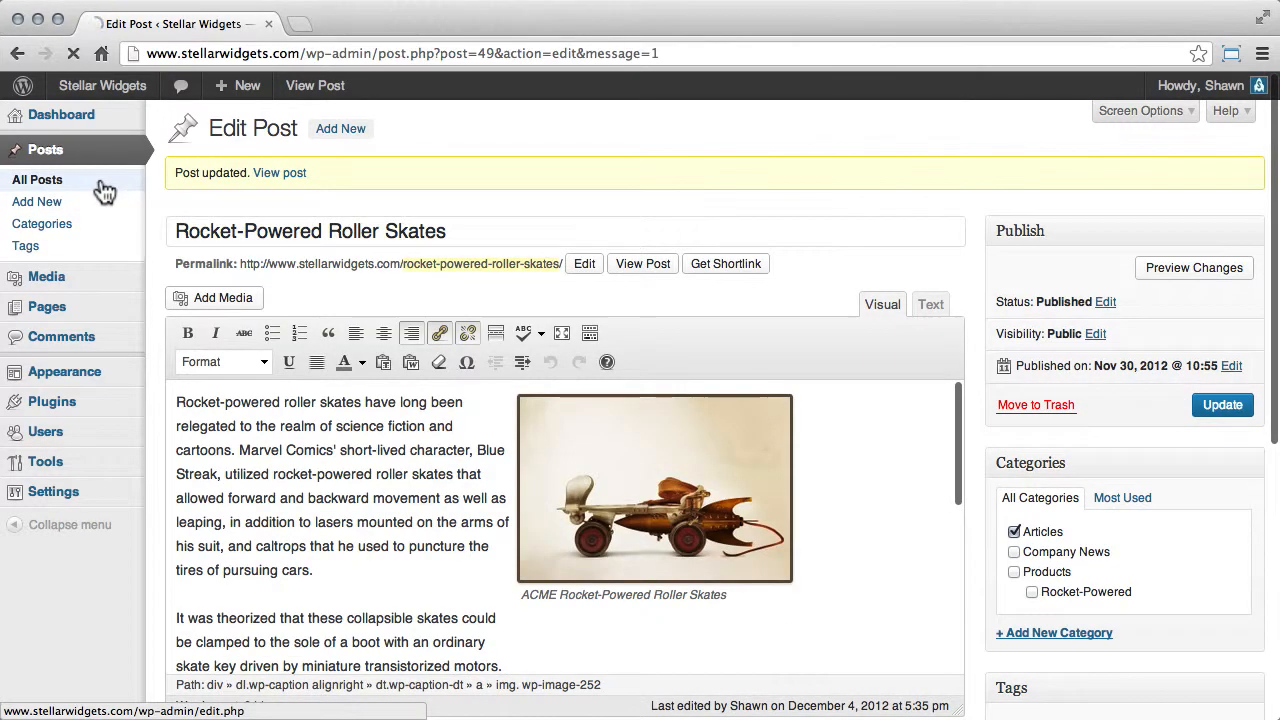
{"action": "left_click", "coordinate": [105, 192]}
{"action": "mouse_move", "coordinate": [211, 289]}
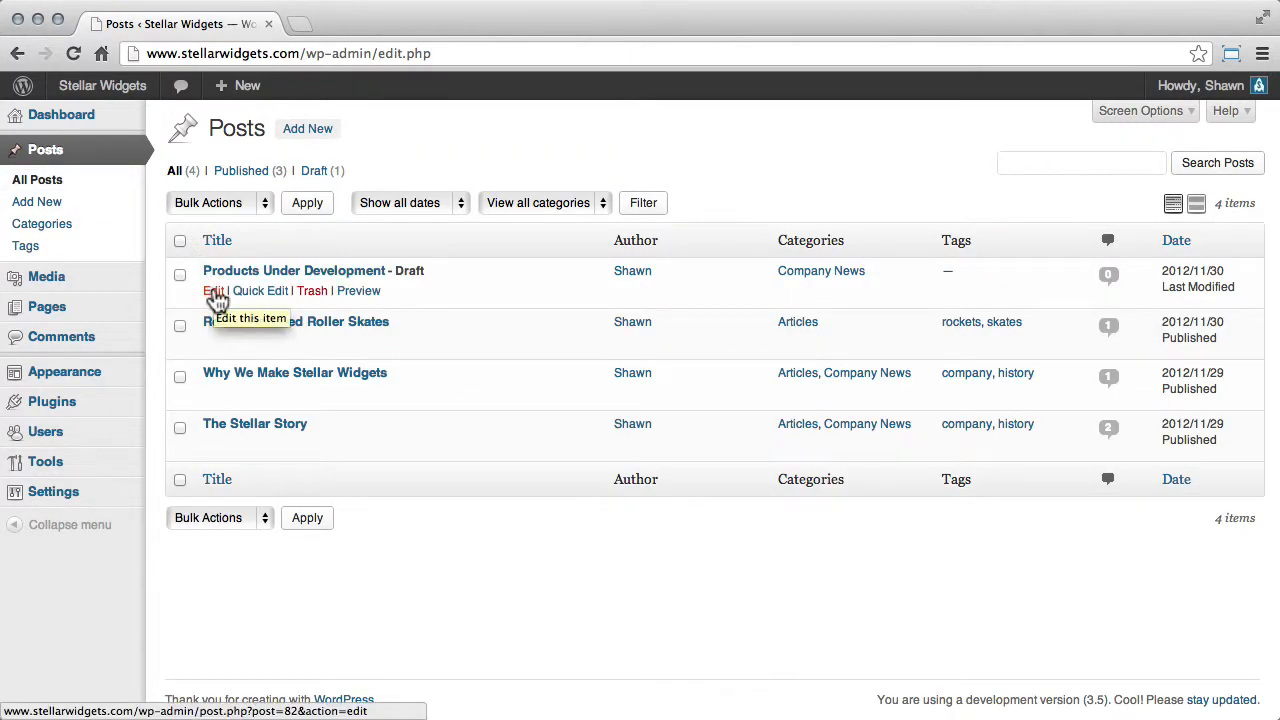
{"action": "left_click", "coordinate": [214, 292]}
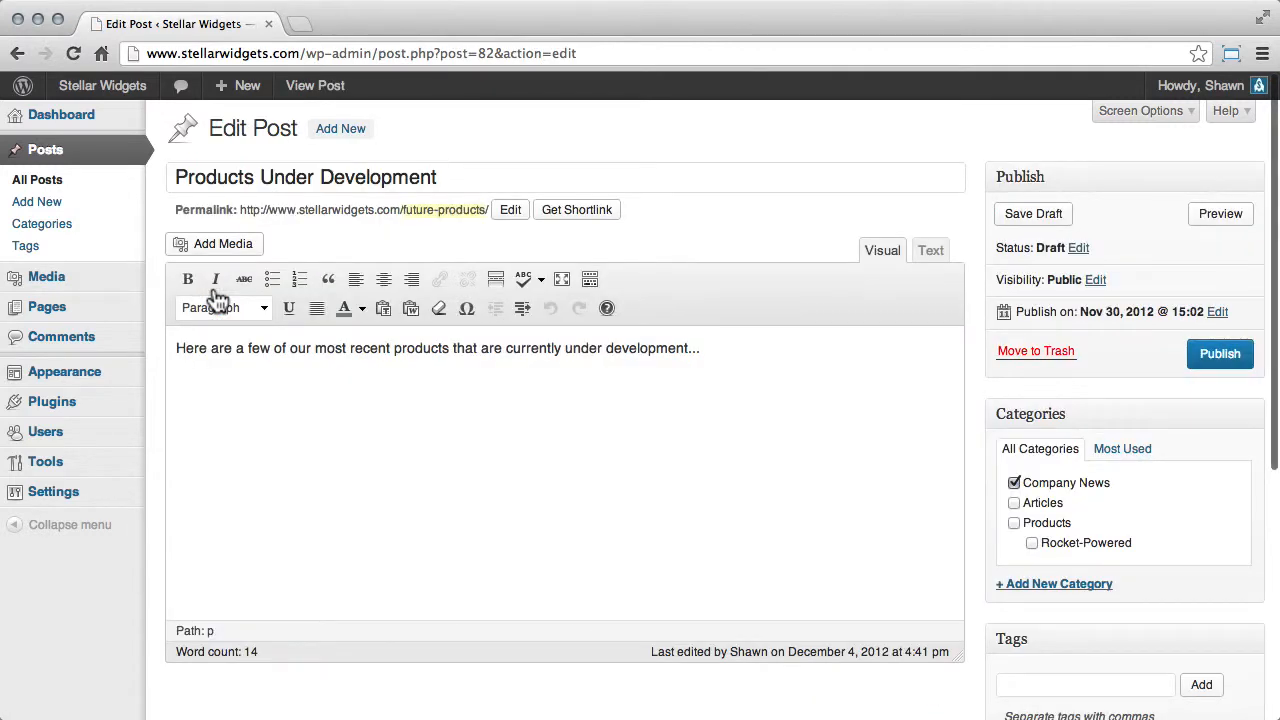
Start a gallery on a new line below the post text and upload the three Sommet iPad stand images to it
{"action": "key", "text": "Return"}
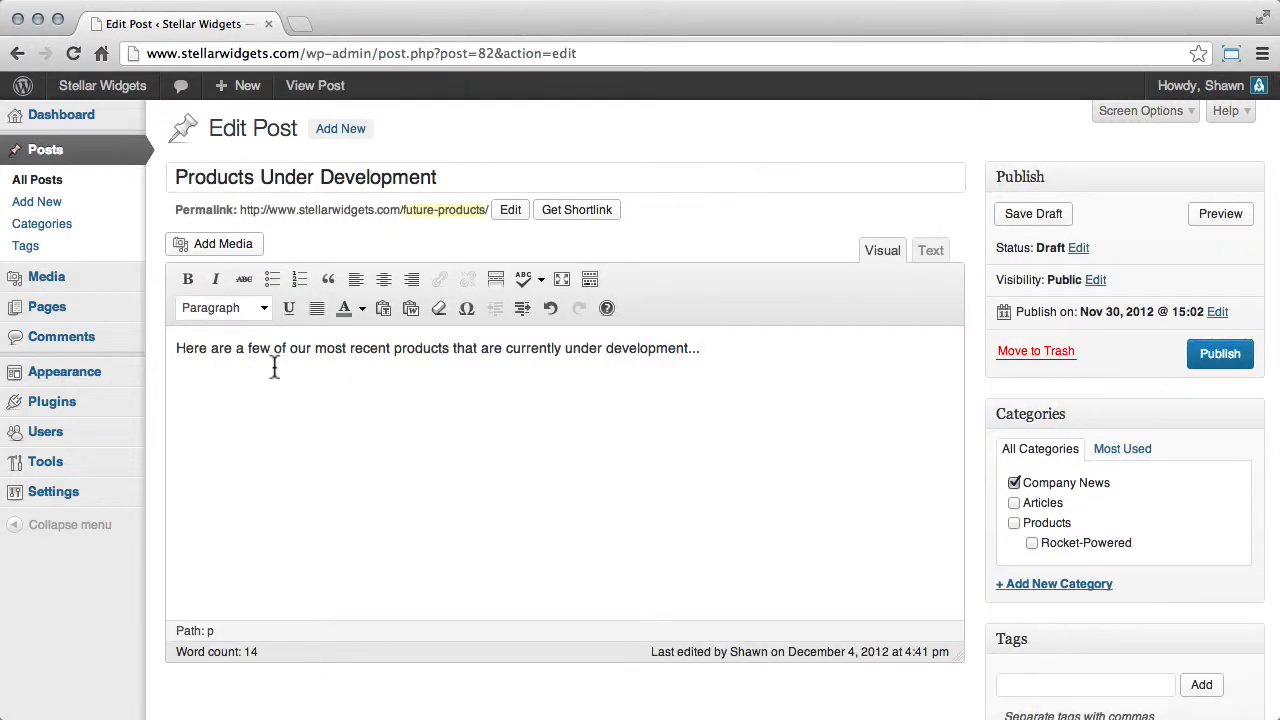
{"action": "left_click", "coordinate": [244, 252]}
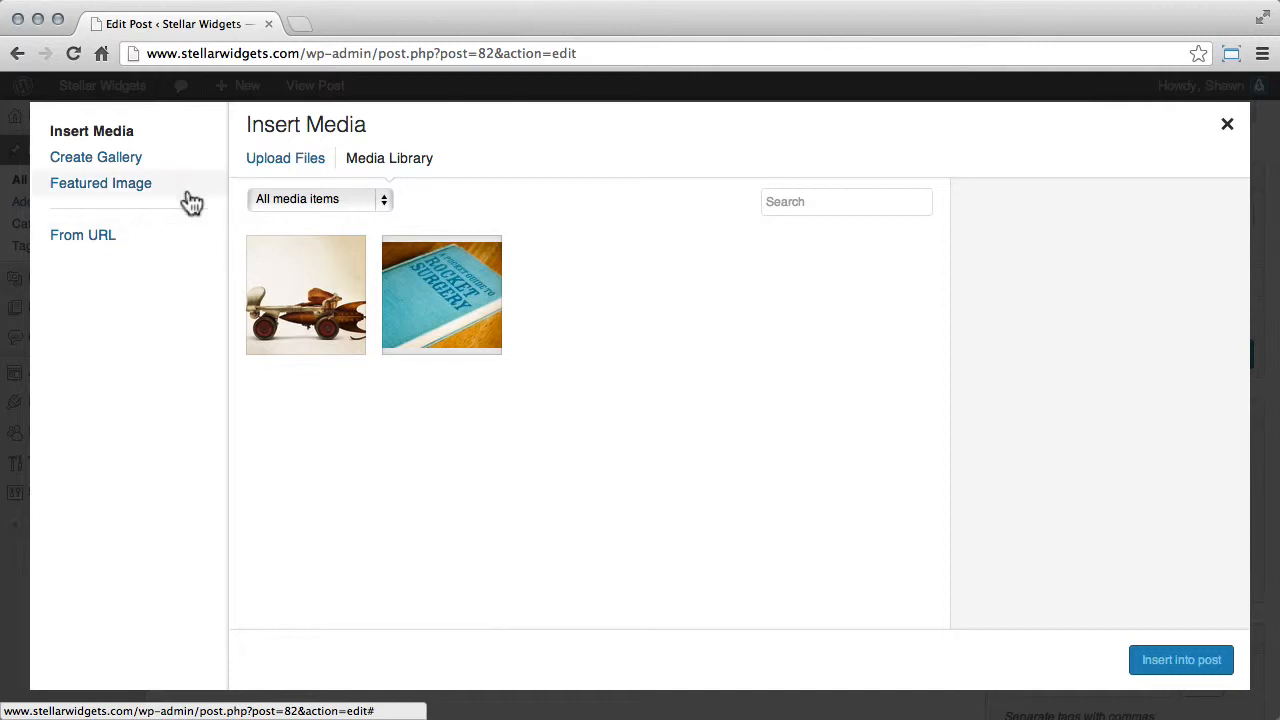
{"action": "left_click", "coordinate": [140, 160]}
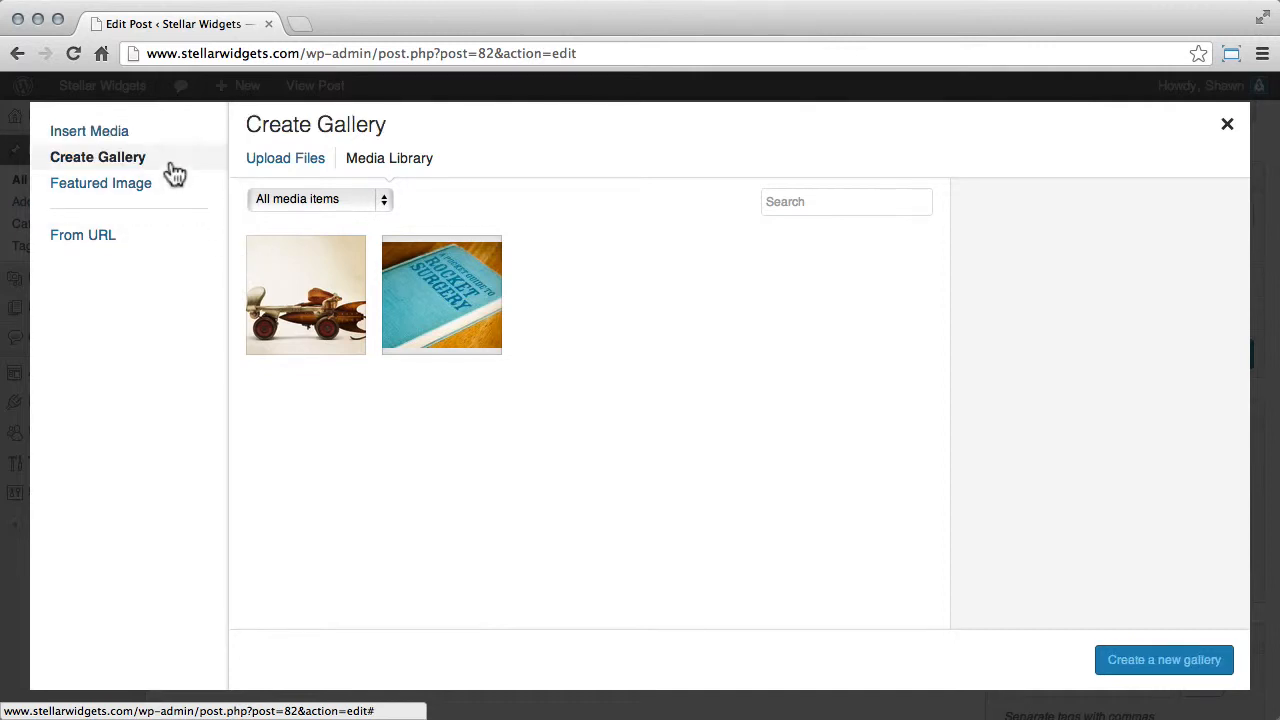
{"action": "left_click", "coordinate": [284, 162]}
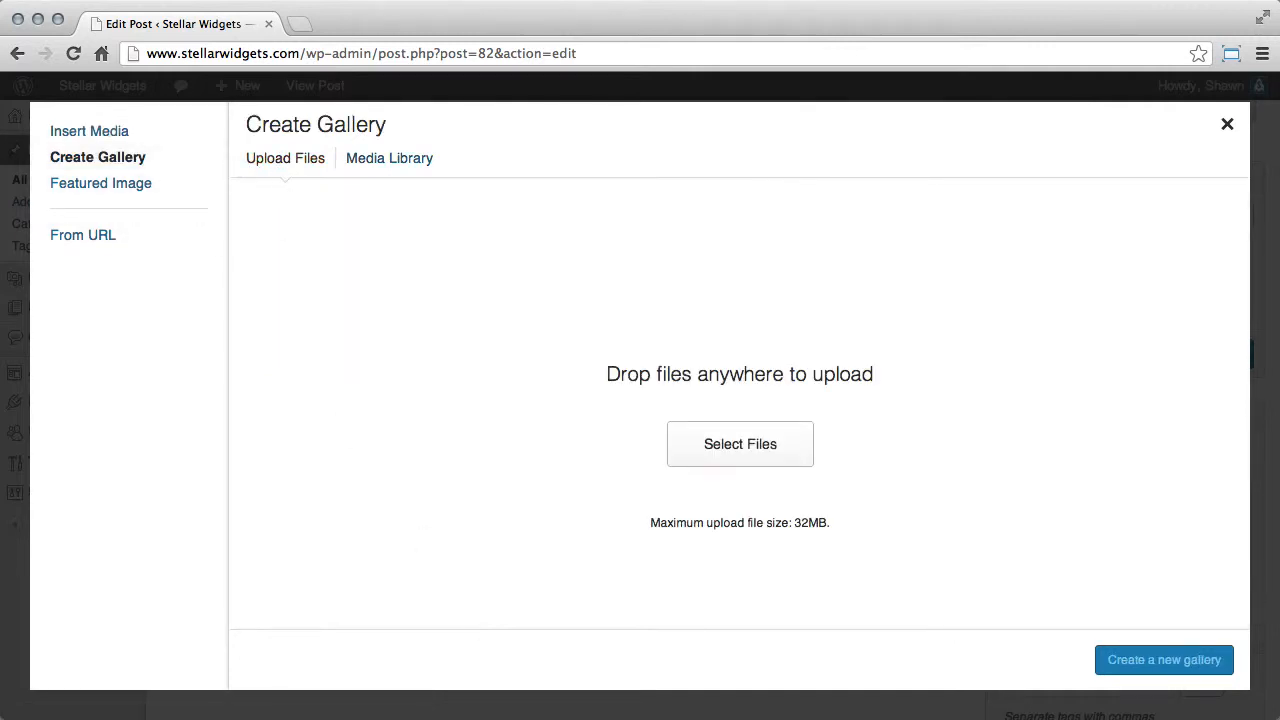
{"action": "left_click_drag", "start_coordinate": [635, 710], "coordinate": [545, 461]}
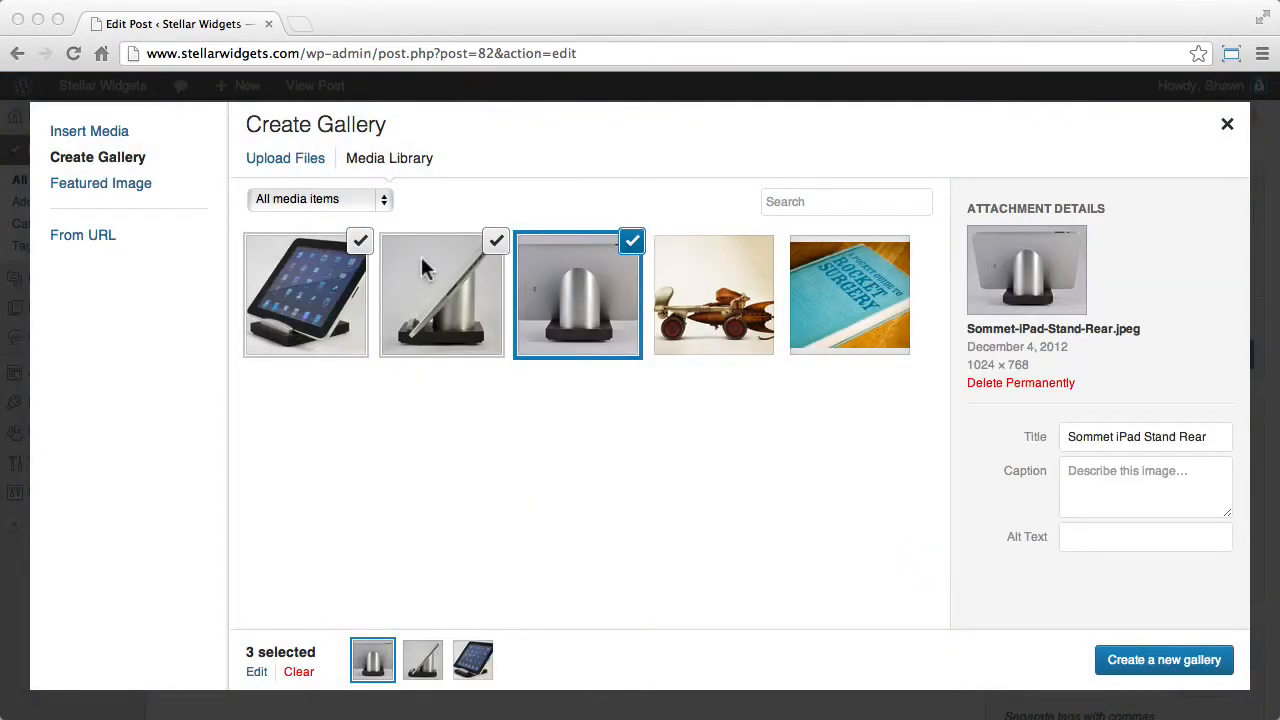
Show only media uploaded to this post and copy the title "Sommet iPad Stand Rear" into that image's caption and alt text
{"action": "left_click", "coordinate": [382, 200]}
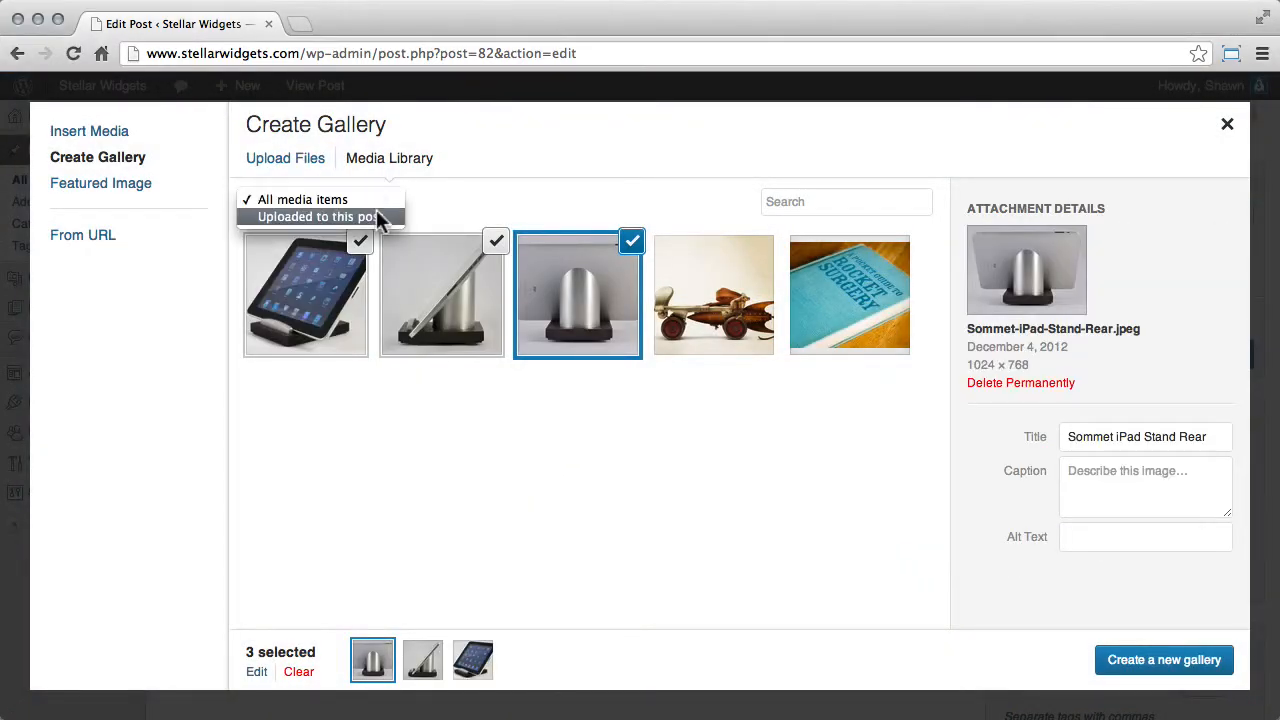
{"action": "left_click", "coordinate": [380, 216]}
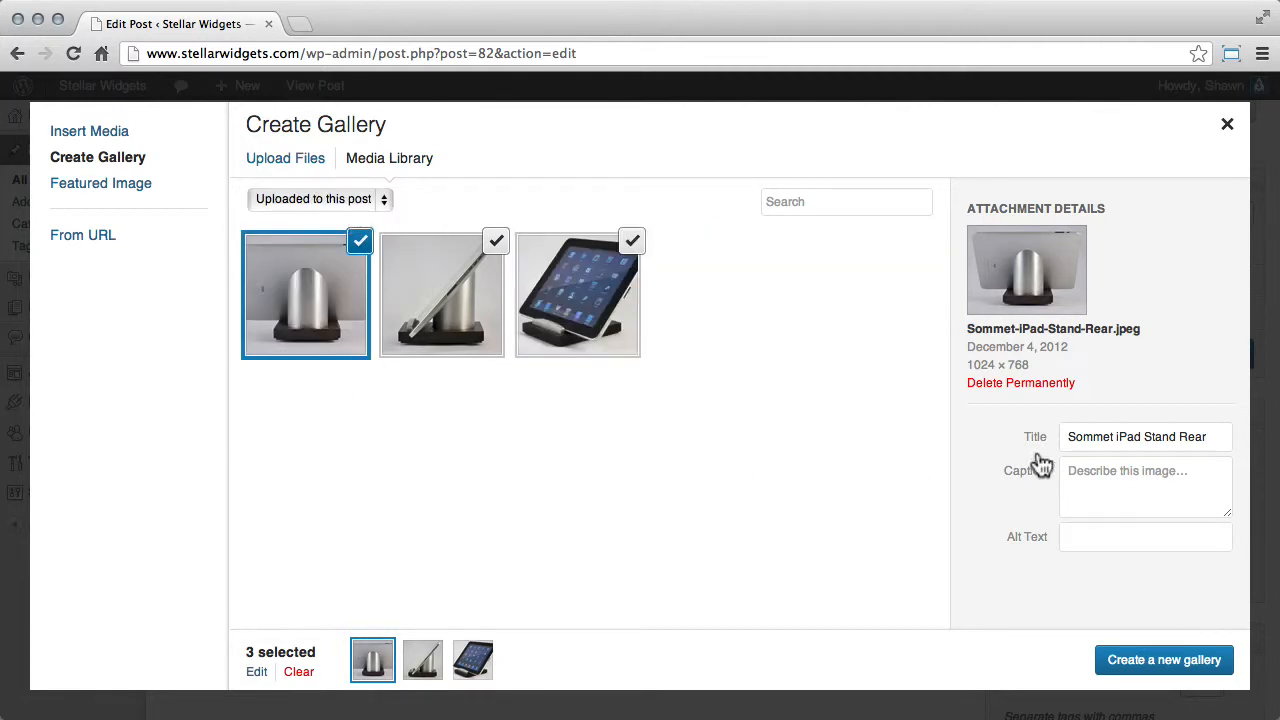
{"action": "left_click_drag", "start_coordinate": [1068, 436], "coordinate": [1206, 437]}
{"action": "key", "text": "ctrl+c"}
{"action": "left_click", "coordinate": [1083, 480]}
{"action": "key", "text": "ctrl+v"}
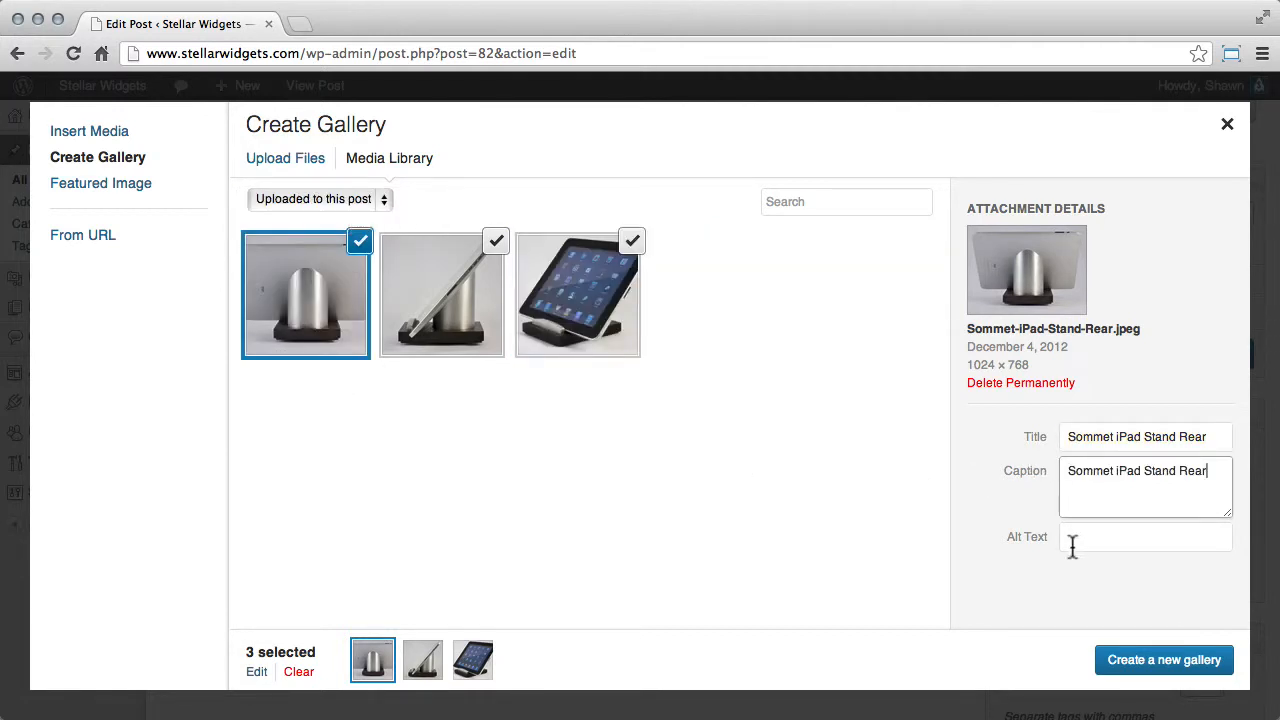
{"action": "left_click", "coordinate": [1075, 538]}
{"action": "key", "text": "ctrl+v"}
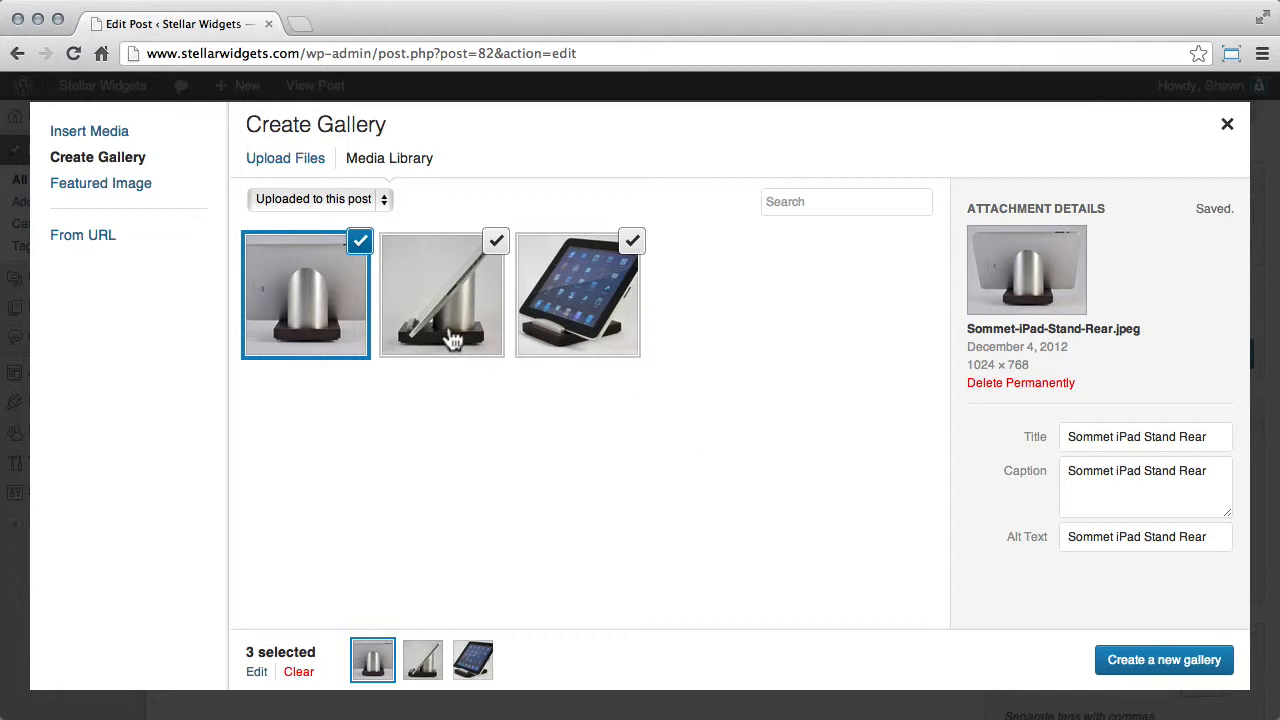
Copy the side-view image's title "Sommet iPad Stand Side" into its caption and alt text
{"action": "left_click", "coordinate": [448, 334]}
{"action": "left_click_drag", "start_coordinate": [1071, 437], "coordinate": [1090, 480]}
{"action": "key", "text": "ctrl+c"}
{"action": "left_click", "coordinate": [1090, 485]}
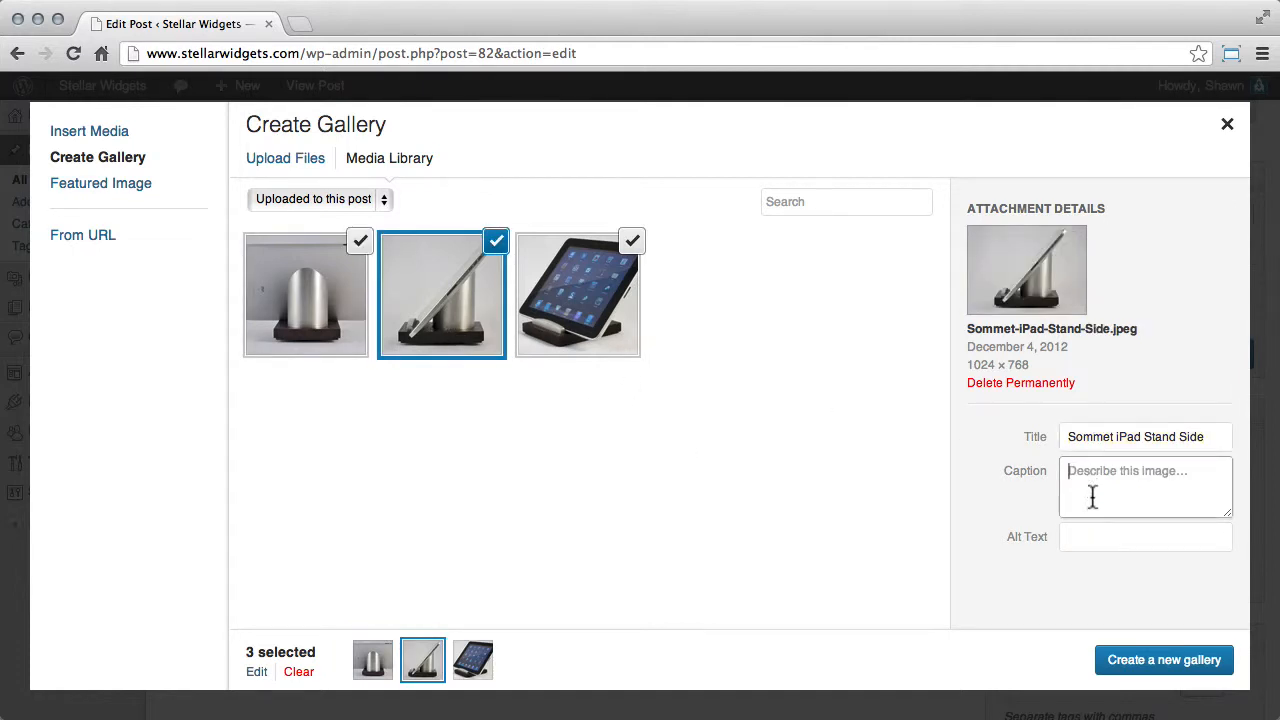
{"action": "key", "text": "ctrl+v"}
{"action": "left_click", "coordinate": [1080, 537]}
{"action": "key", "text": "ctrl+v"}
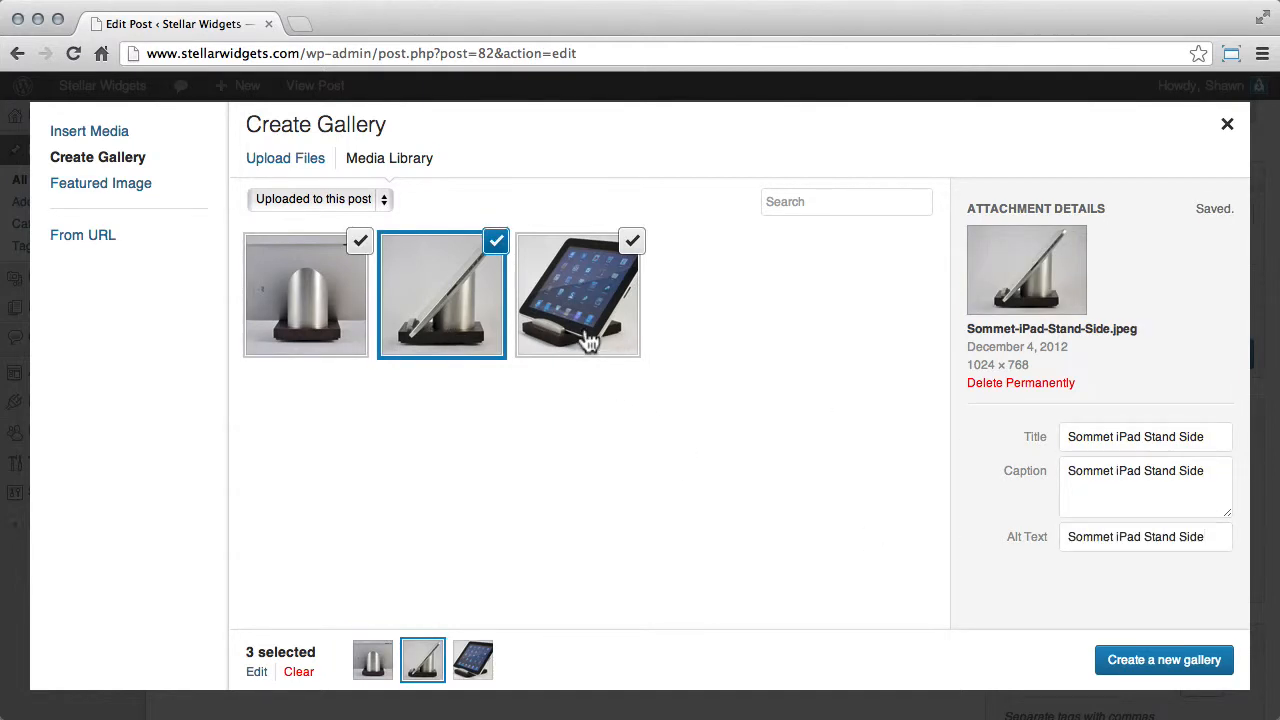
Copy the title "Sommet iPad Stand" into the third image's caption and alt text, and create a new gallery from the three selected images
{"action": "left_click", "coordinate": [586, 337]}
{"action": "left_click_drag", "start_coordinate": [1069, 437], "coordinate": [1095, 492]}
{"action": "key", "text": "ctrl+c"}
{"action": "left_click", "coordinate": [1094, 489]}
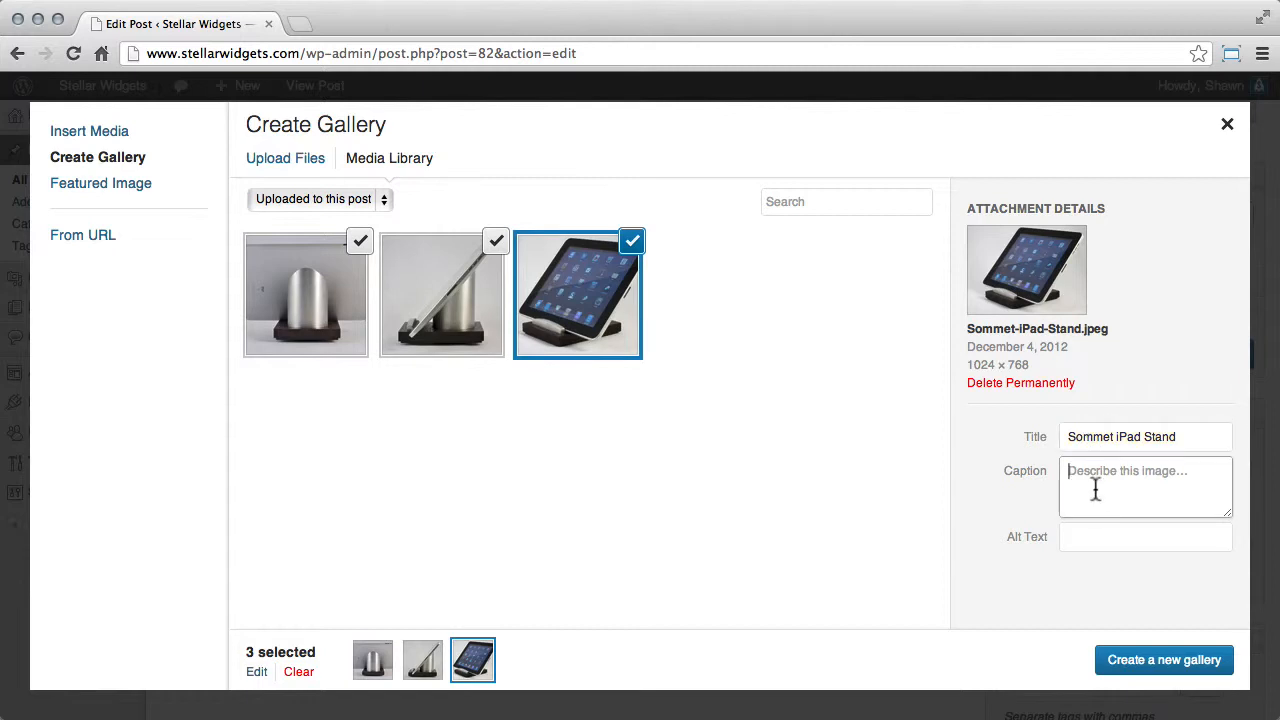
{"action": "key", "text": "ctrl+v"}
{"action": "left_click", "coordinate": [1080, 537]}
{"action": "key", "text": "ctrl+v"}
{"action": "left_click", "coordinate": [874, 542]}
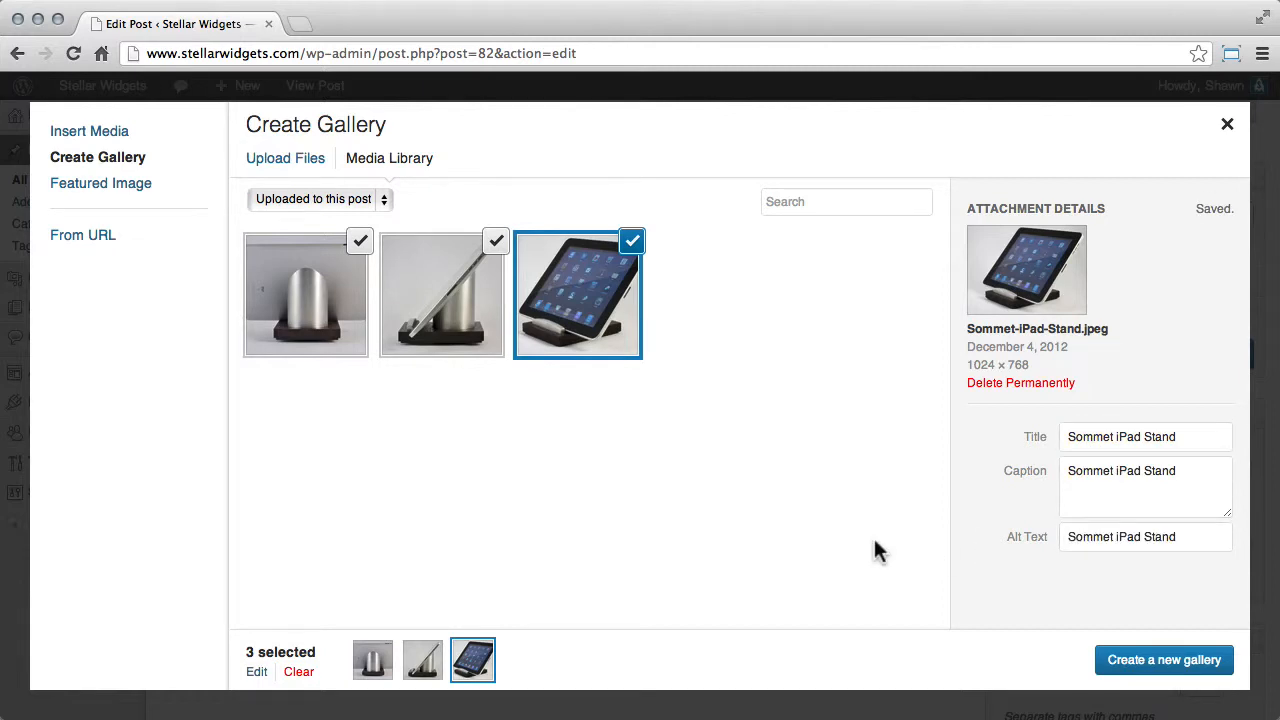
{"action": "left_click", "coordinate": [1161, 663]}
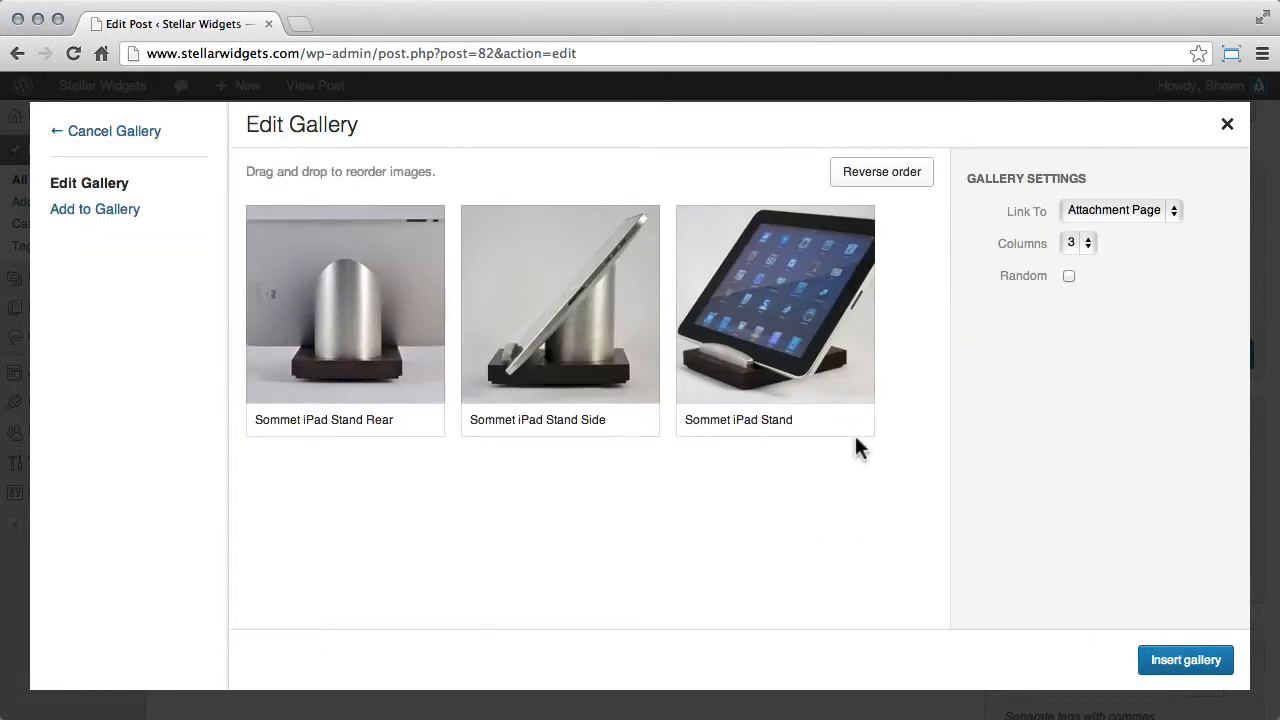
Reverse the order of the gallery images and move "Sommet iPad Stand Rear" ahead of "Sommet iPad Stand Side"
{"action": "left_click", "coordinate": [893, 176]}
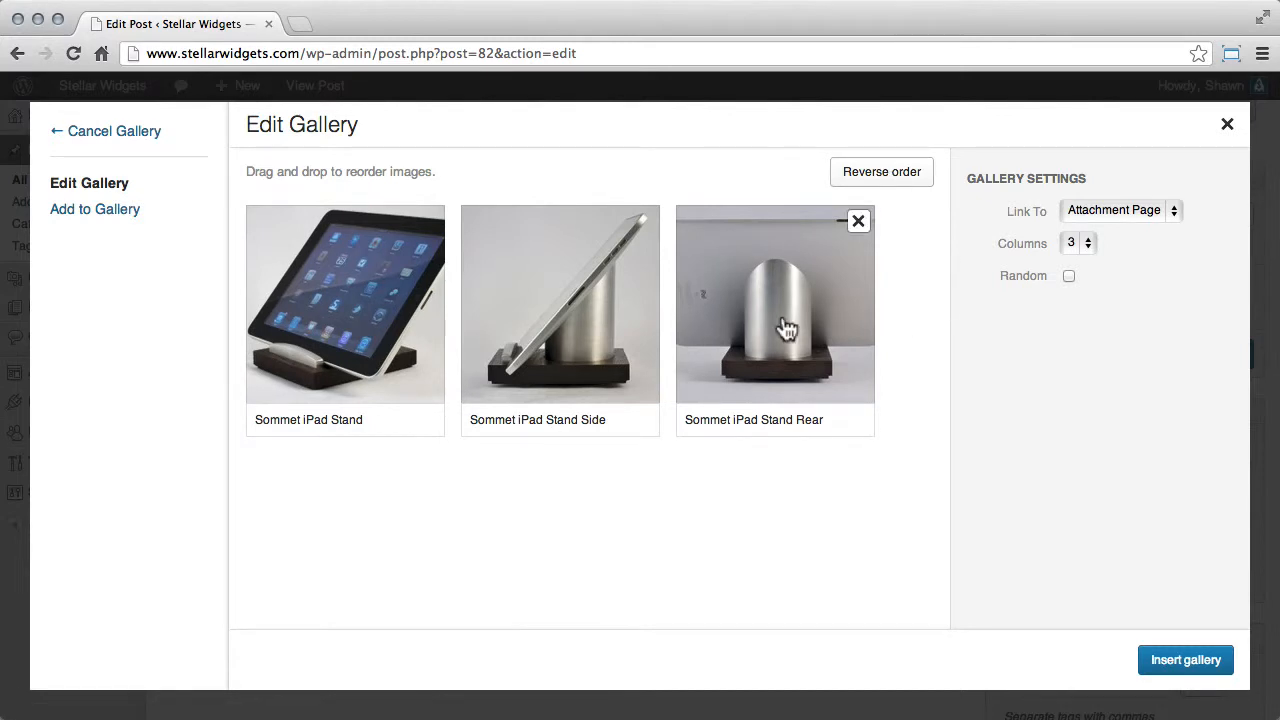
{"action": "left_click_drag", "start_coordinate": [787, 328], "coordinate": [586, 329]}
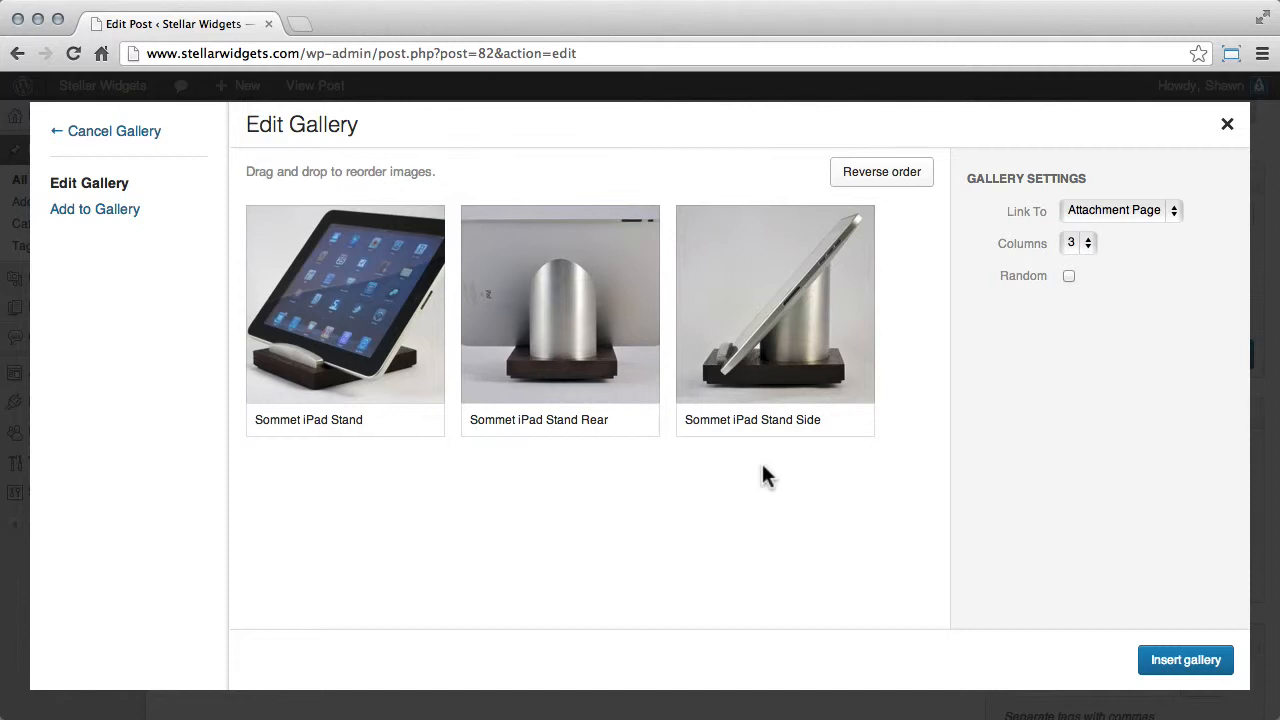
Link the gallery images to Media File, set the gallery to 3 columns, and insert it into the post
{"action": "left_click", "coordinate": [1174, 212]}
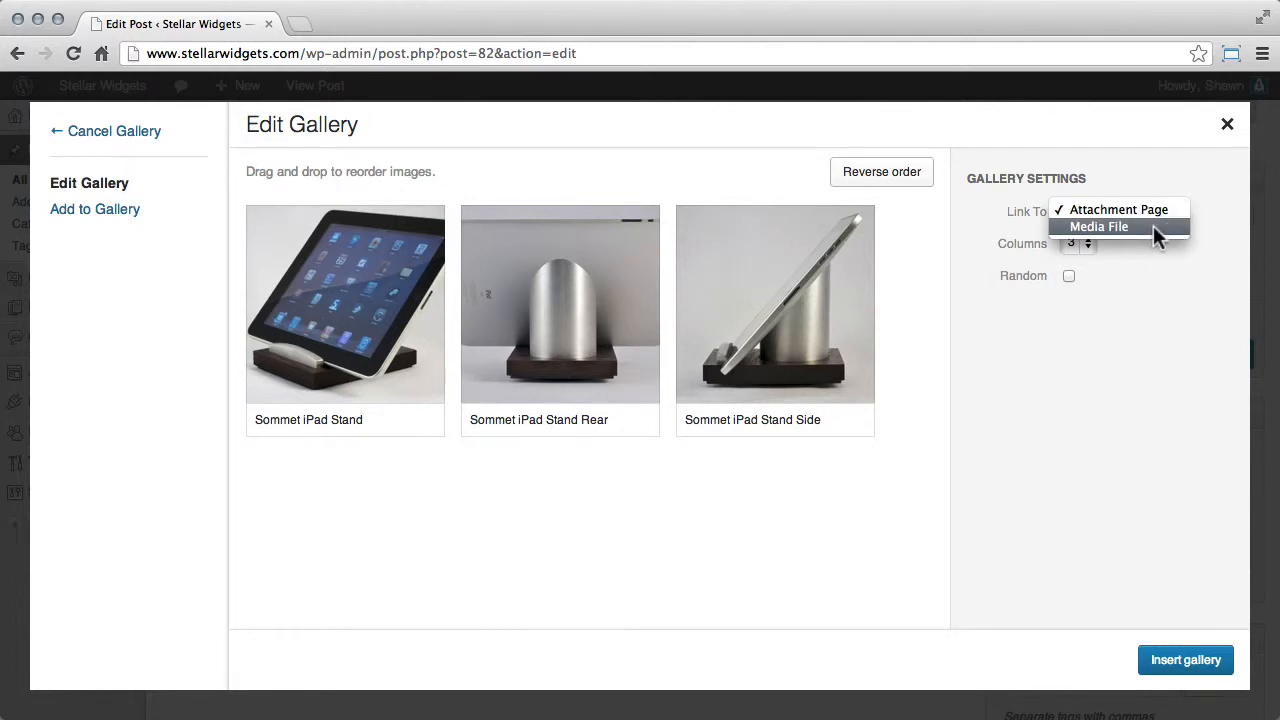
{"action": "left_click", "coordinate": [1153, 225]}
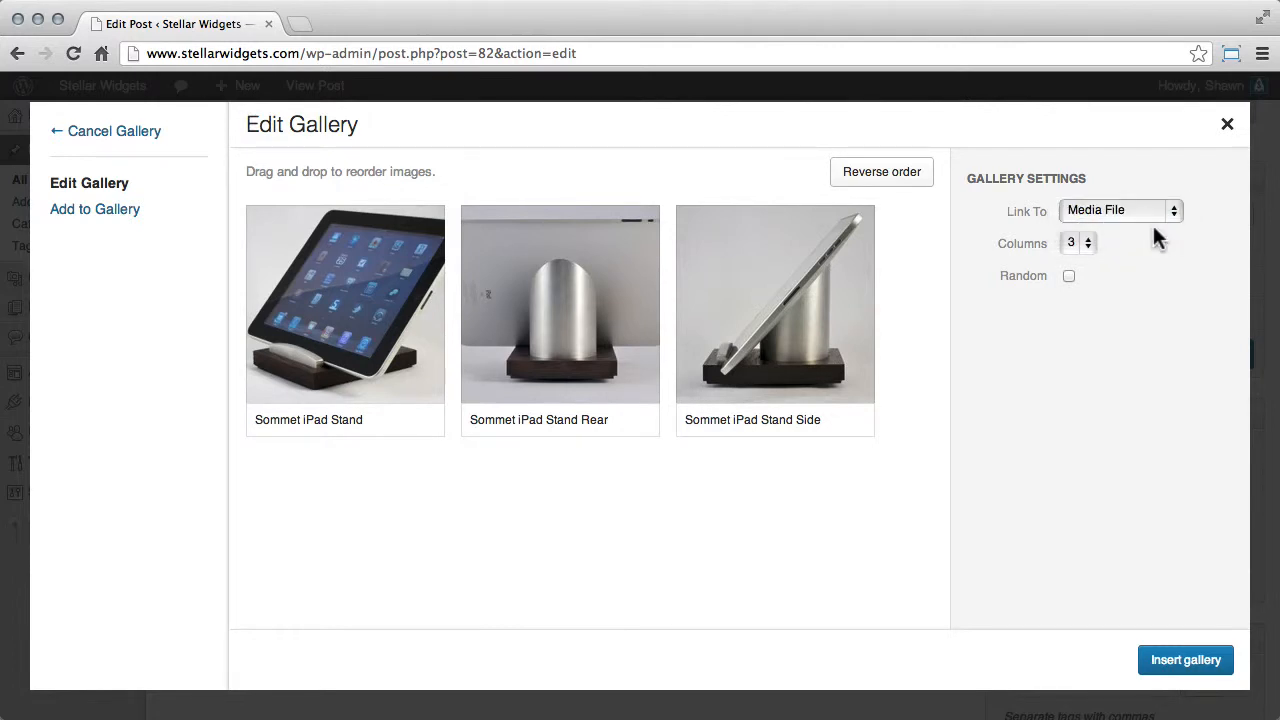
{"action": "left_click", "coordinate": [1088, 248]}
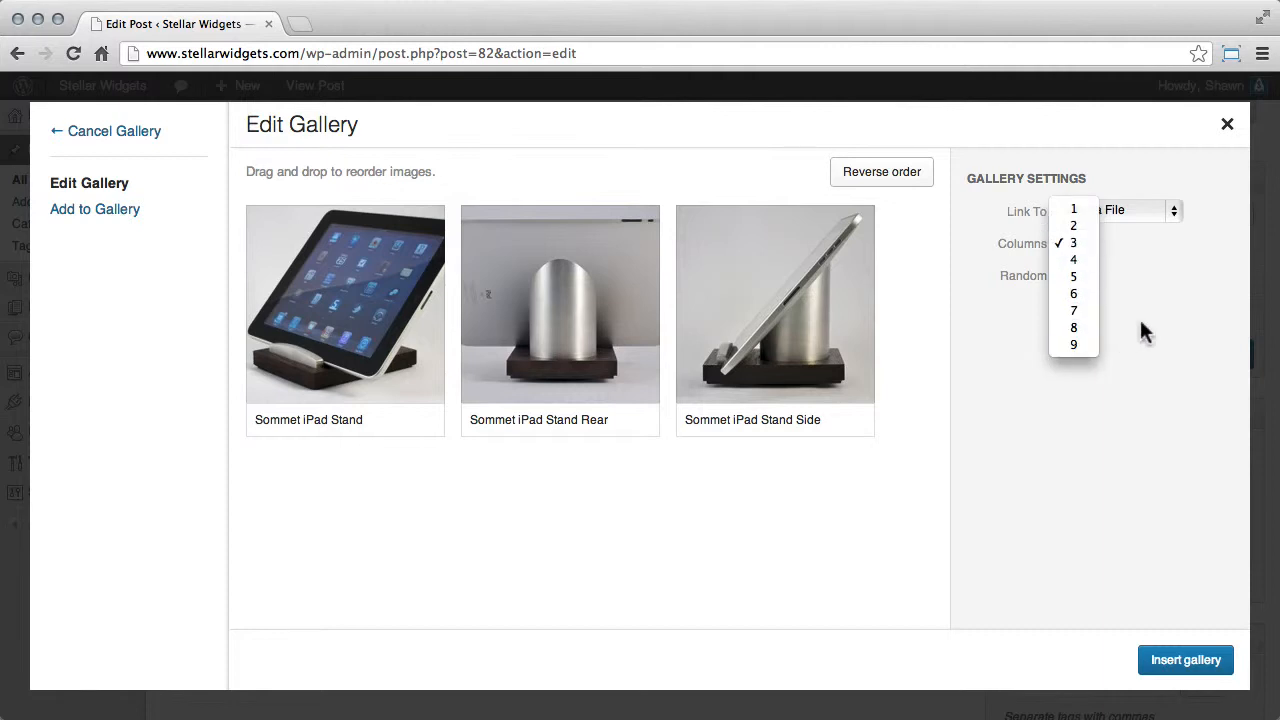
{"action": "left_click", "coordinate": [1083, 241]}
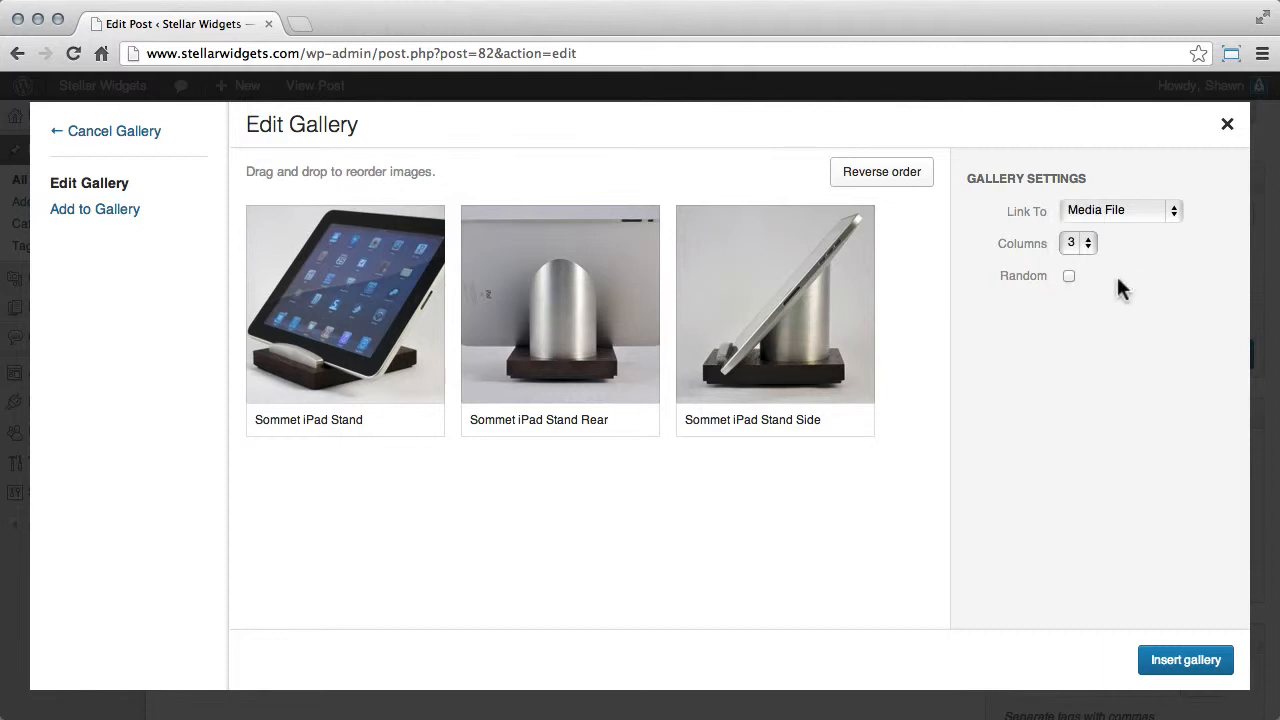
{"action": "left_click", "coordinate": [1185, 660]}
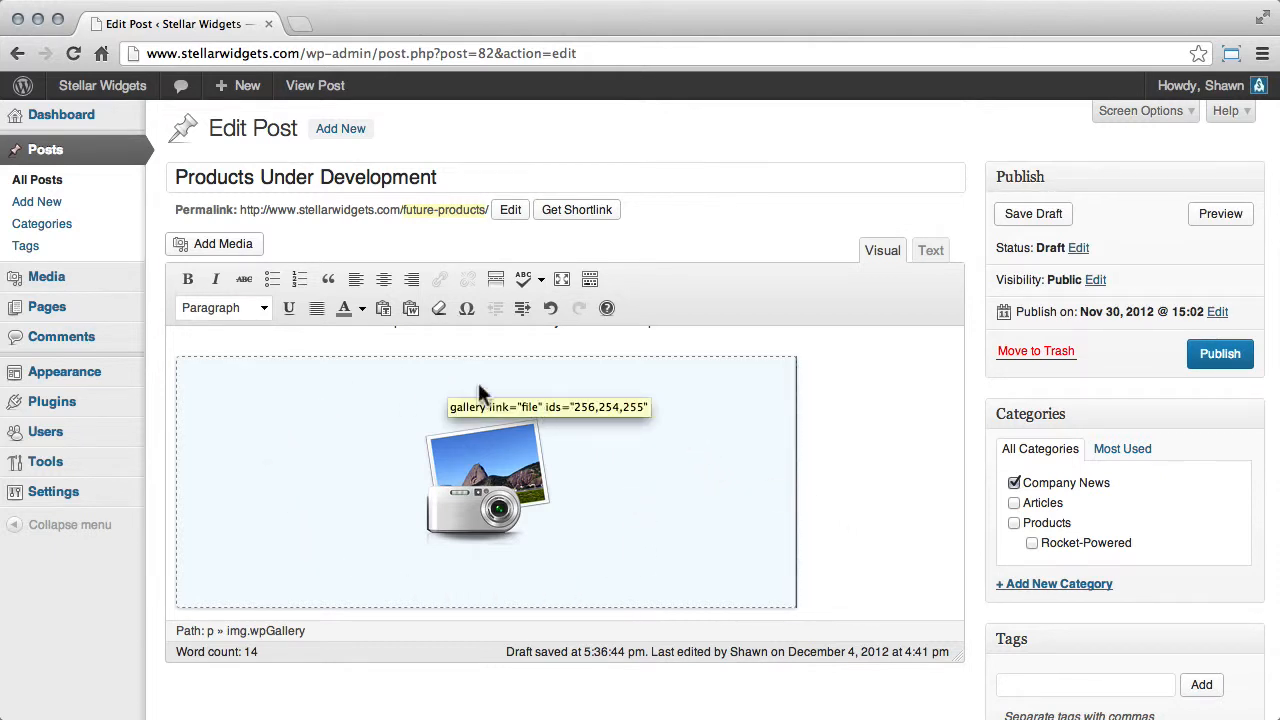
Reopen the inserted gallery in the post for editing and update it with the same settings
{"action": "left_click", "coordinate": [239, 402]}
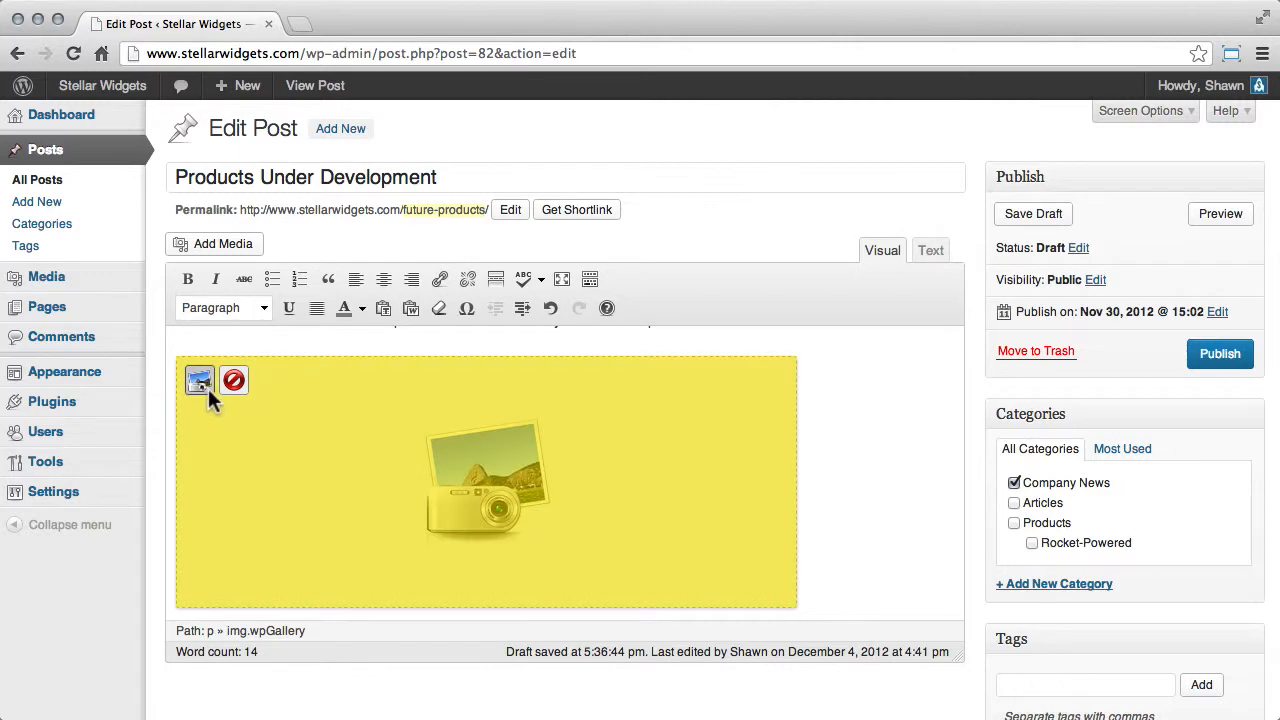
{"action": "left_click", "coordinate": [207, 387]}
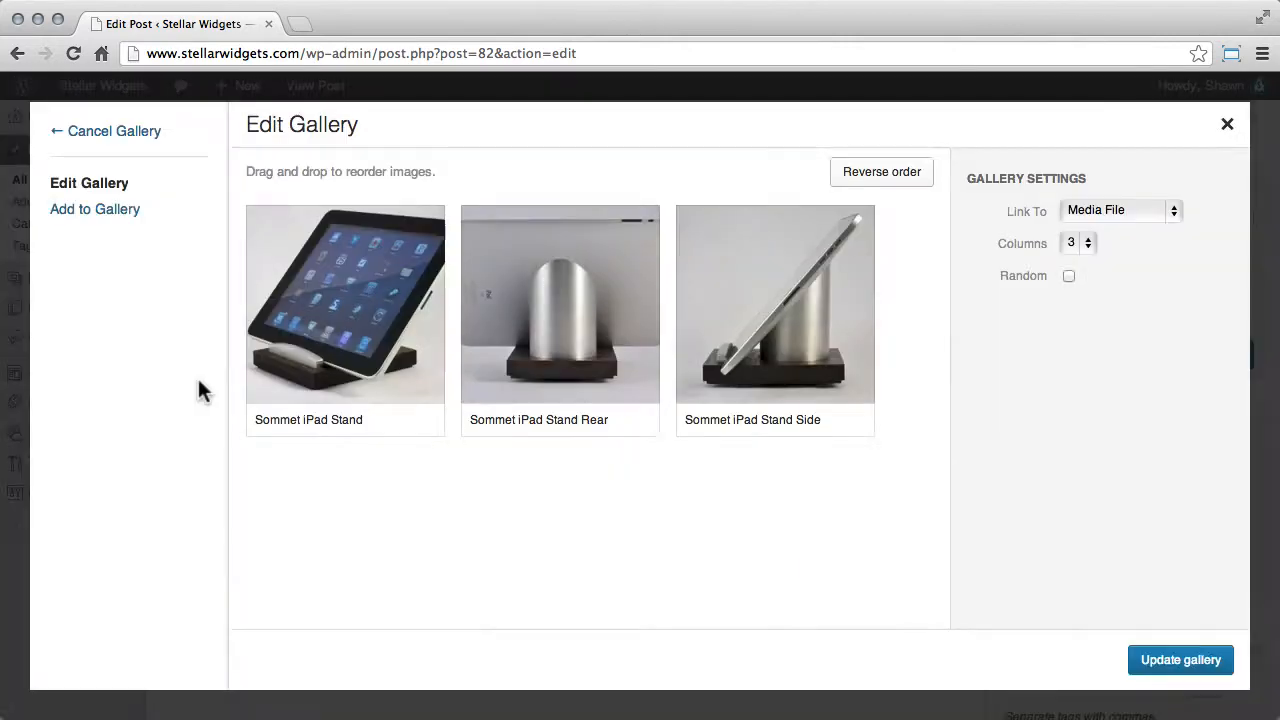
{"action": "left_click", "coordinate": [1172, 668]}
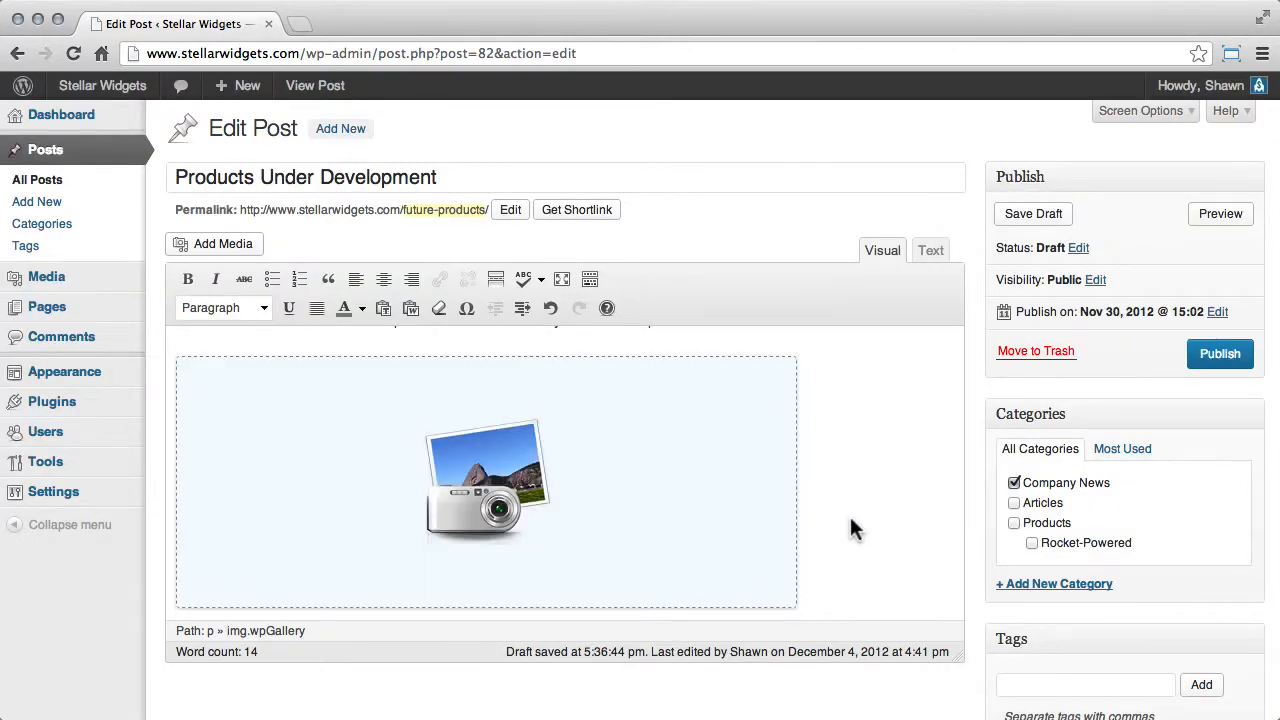
Preview the "Products Under Development" draft post and check the gallery's layout and captions
{"action": "left_click", "coordinate": [1215, 215]}
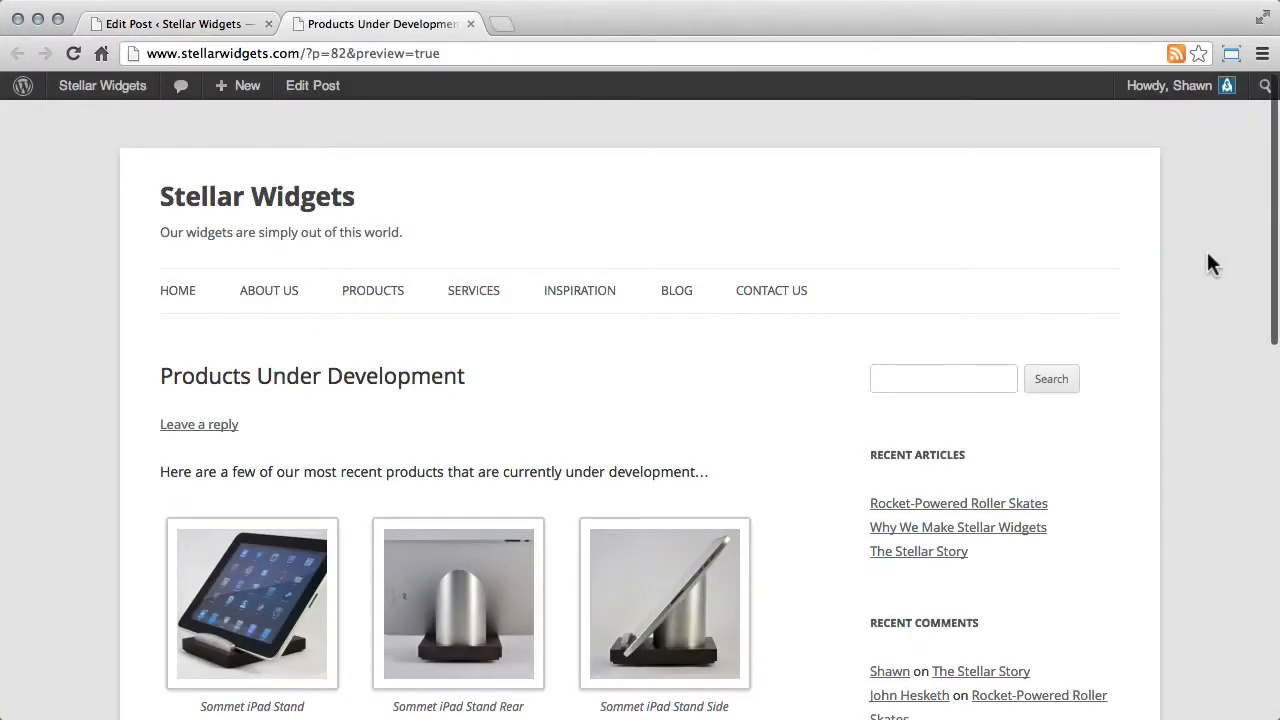
{"action": "scroll", "coordinate": [1207, 256], "scroll_direction": "down", "scroll_amount": 3}
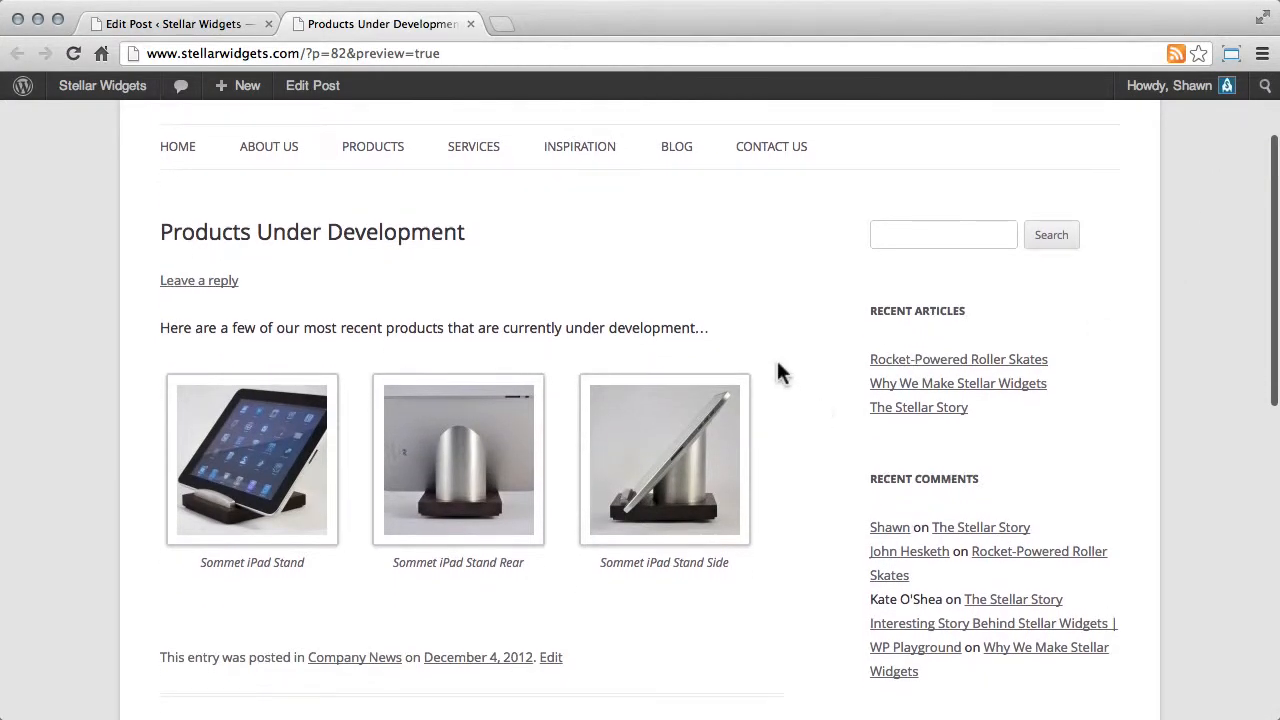